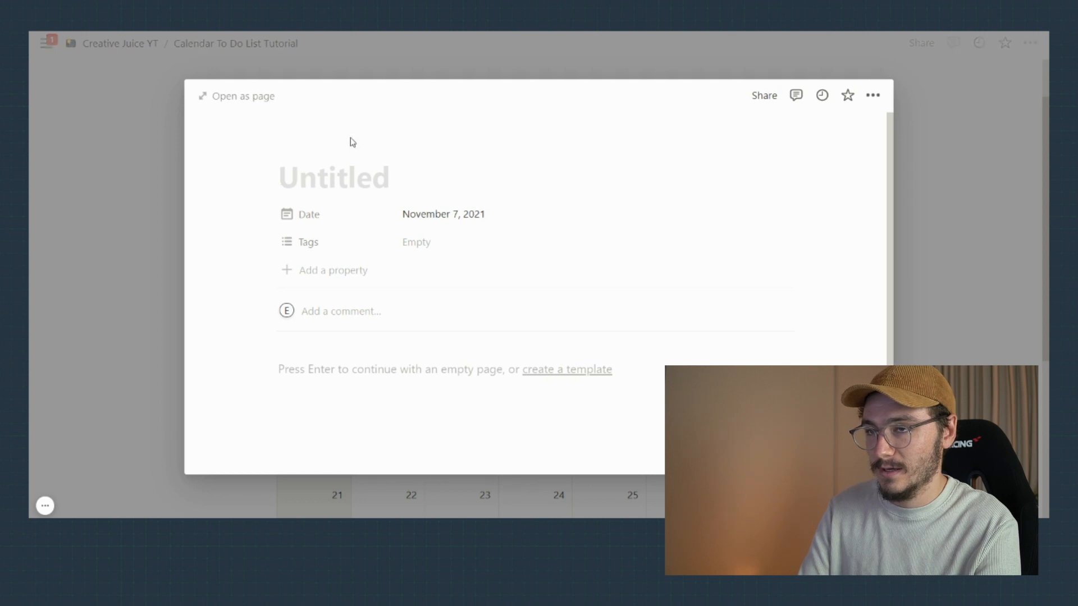
# - Title the new November 7 calendar entry "Subscribe to my channel" and give it the yellow warning sign icon
pyautogui.write('be to')
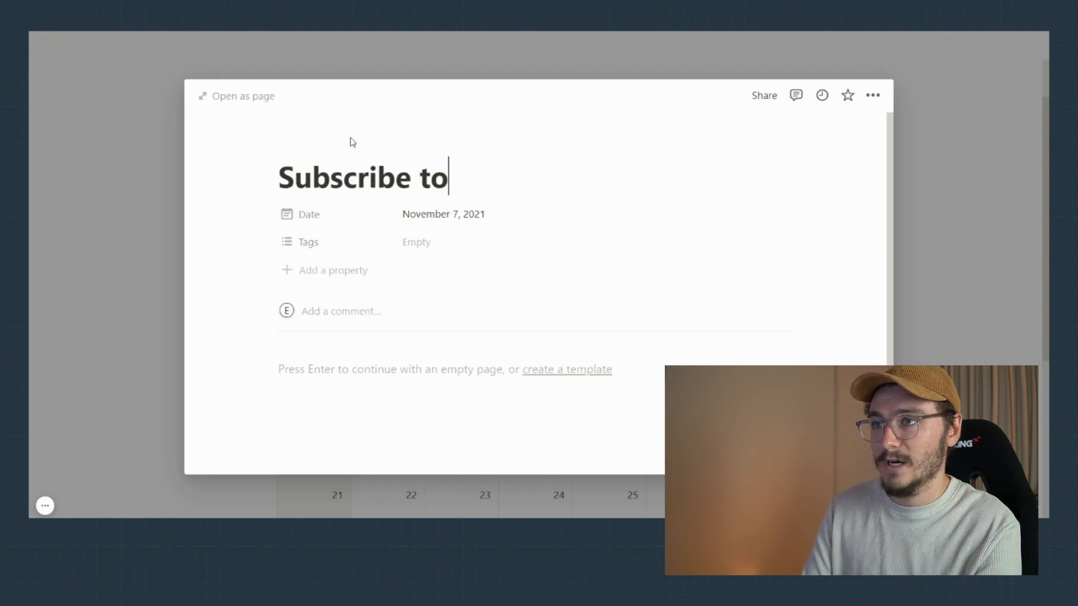
pyautogui.write(' my channel')
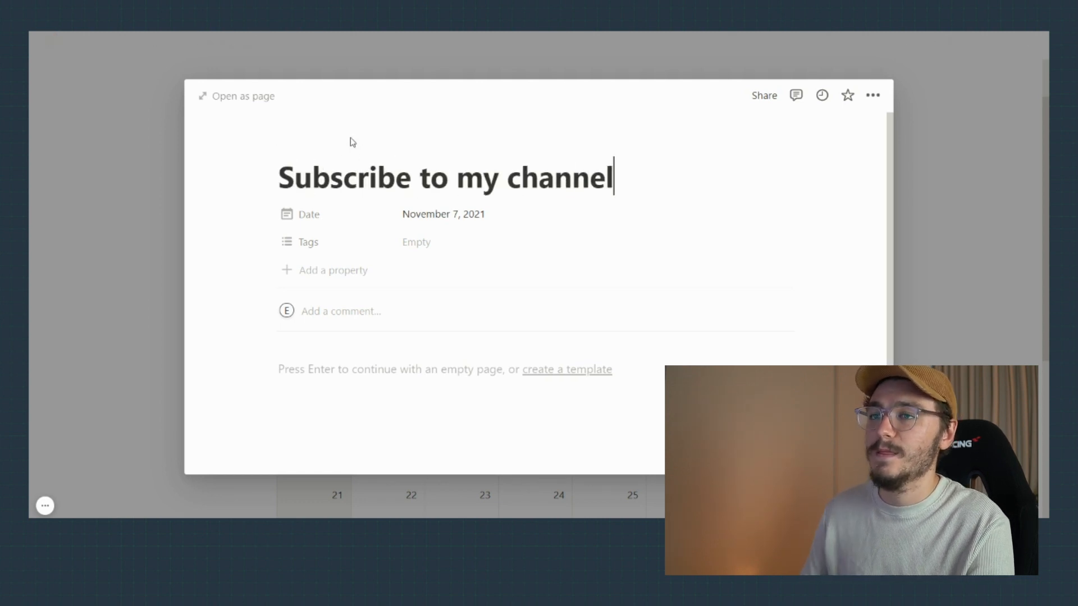
pyautogui.click(312, 145)
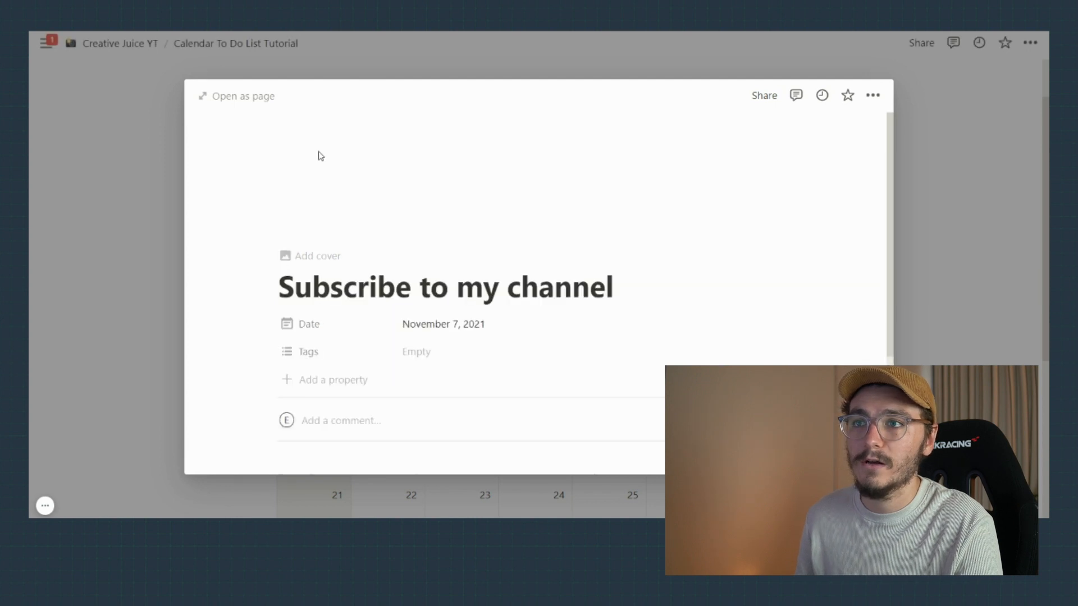
pyautogui.click(304, 221)
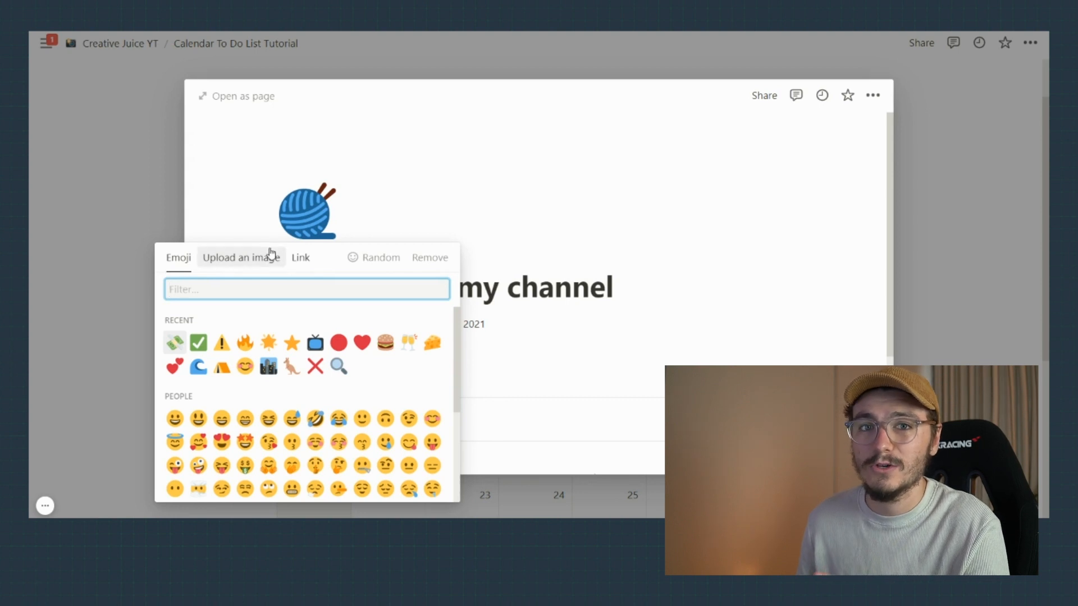
pyautogui.click(222, 343)
pyautogui.click(135, 223)
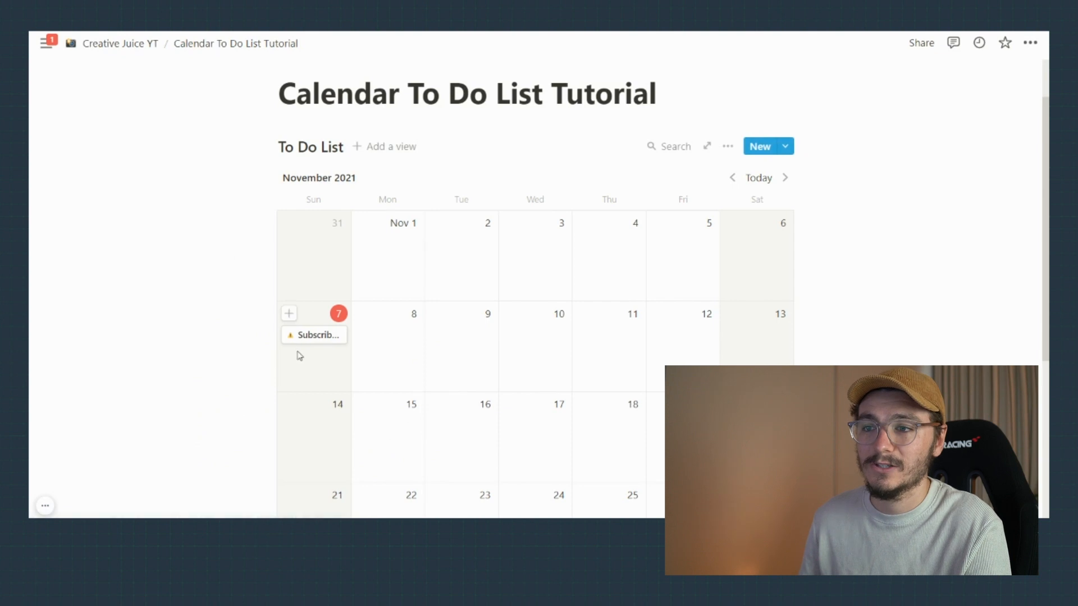
# - Add another November 7 entry titled "phone" followed by the contact's first name
pyautogui.click(288, 313)
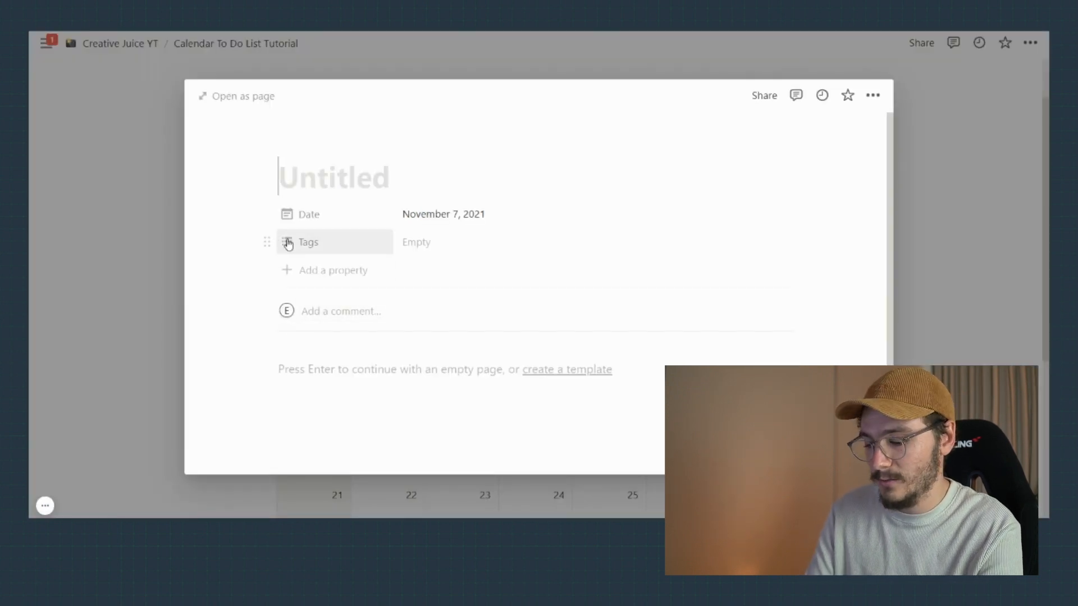
pyautogui.write('phoen')
pyautogui.press('BackSpace')
pyautogui.write('ne gary')
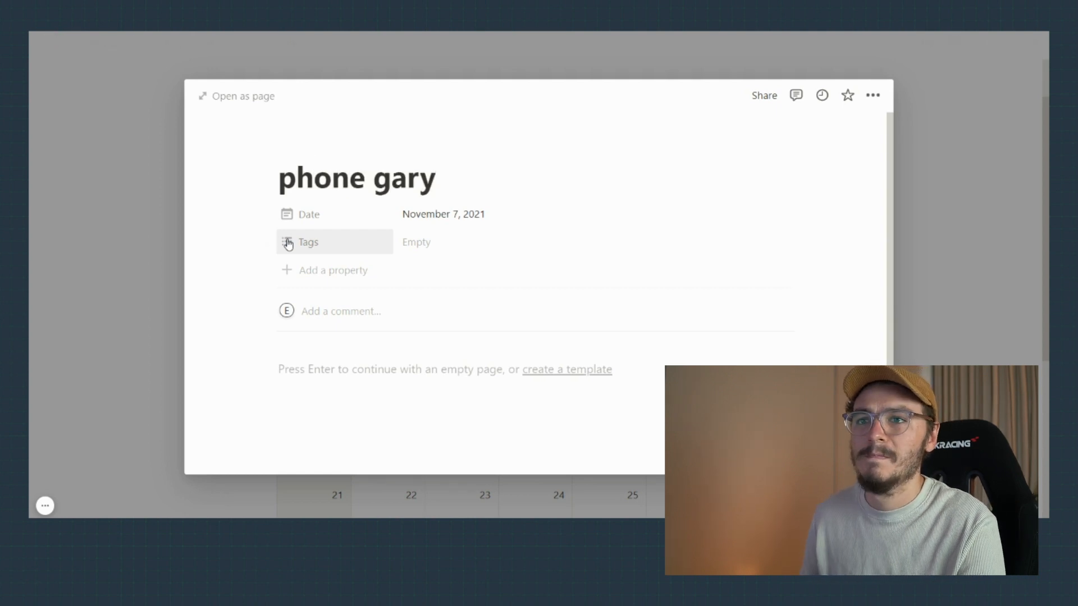
pyautogui.click(159, 192)
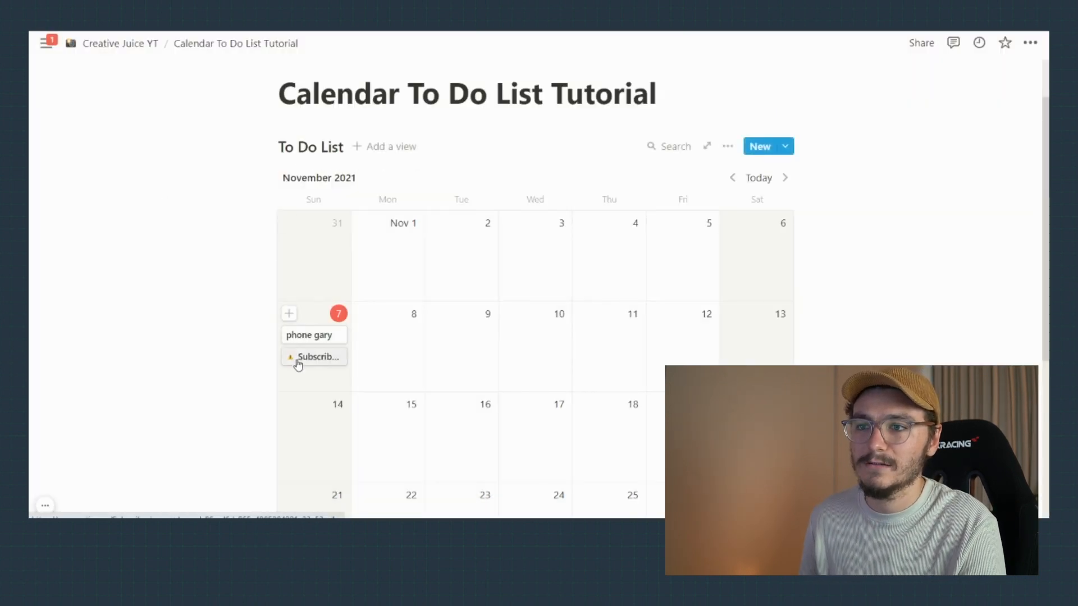
# - Add a November 7 entry titled "GF dinner" with a red heart icon
pyautogui.click(289, 313)
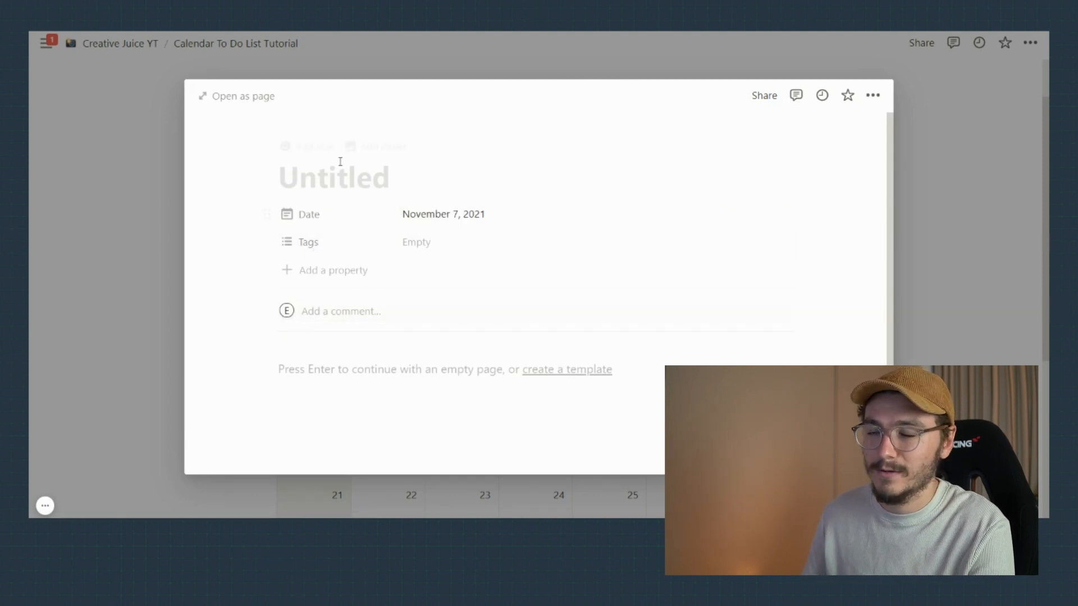
pyautogui.click(308, 148)
pyautogui.click(308, 210)
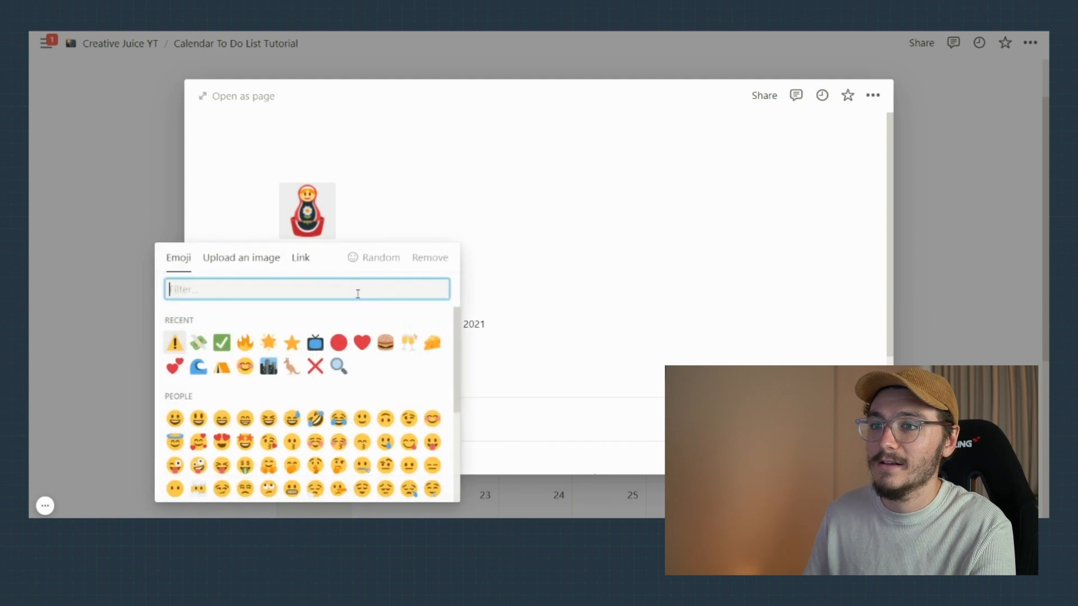
pyautogui.click(361, 344)
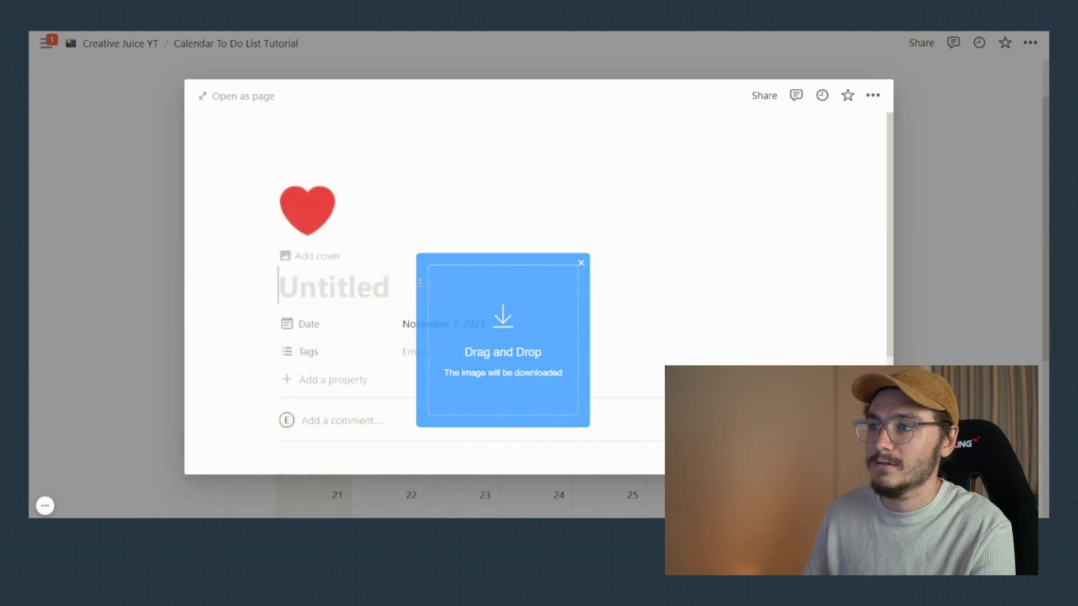
pyautogui.click(582, 261)
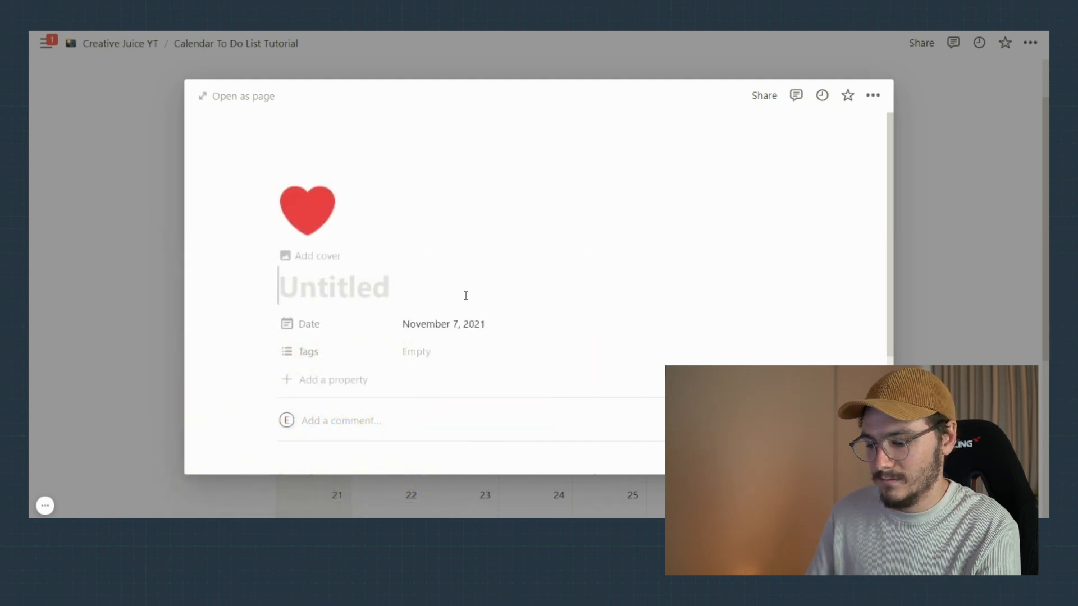
pyautogui.write('GF dinn')
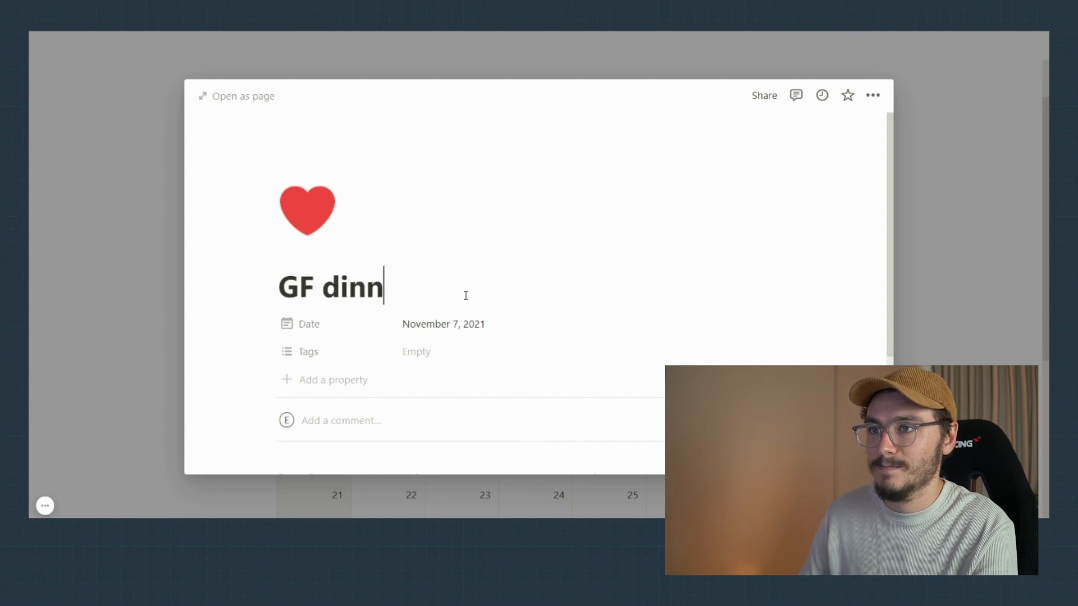
pyautogui.write('er')
pyautogui.press('Escape')
# - Move the phone call entry to November 8 and the GF dinner entry to November 9, keeping the Subscribe entry on November 7
pyautogui.scroll(-2, 361, 248)
pyautogui.moveTo(320, 272); pyautogui.dragTo(304, 288)
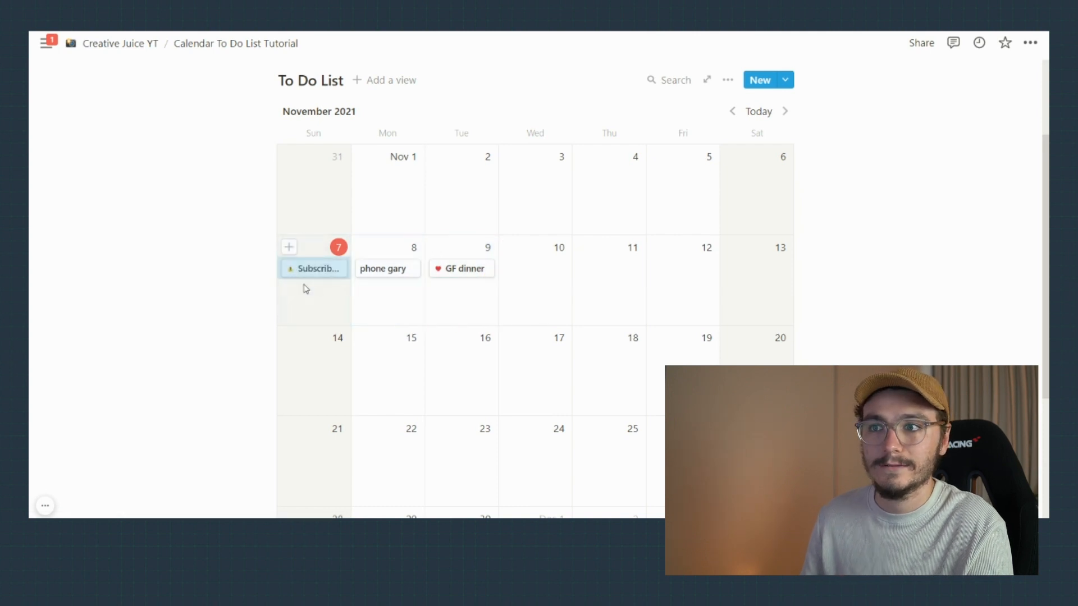
# - Add a November 7 entry titled "make this video" with the green check mark icon
pyautogui.click(297, 247)
pyautogui.click(107, 222)
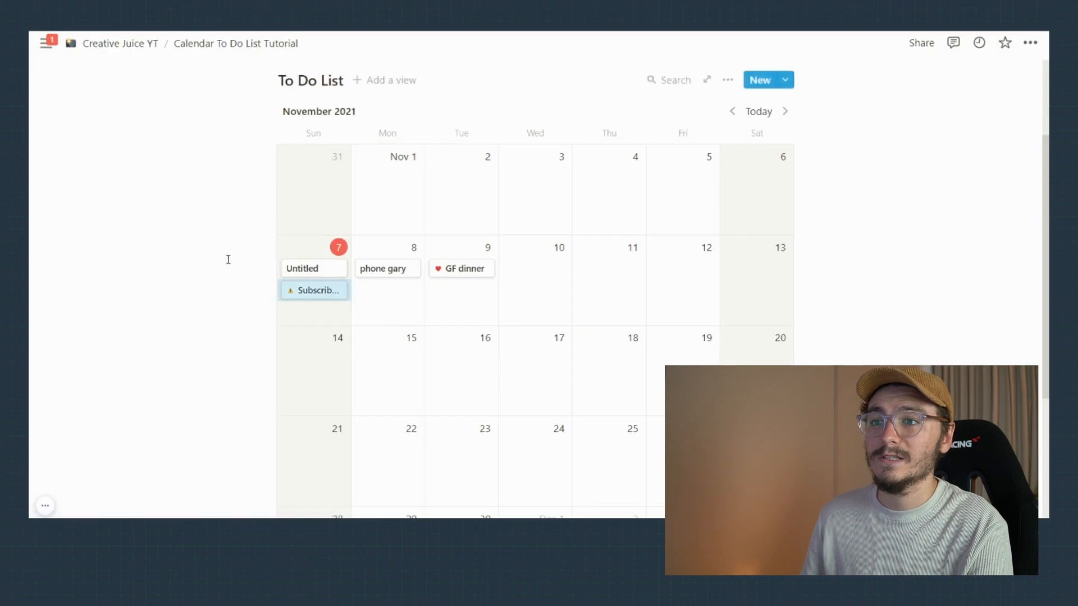
pyautogui.click(307, 272)
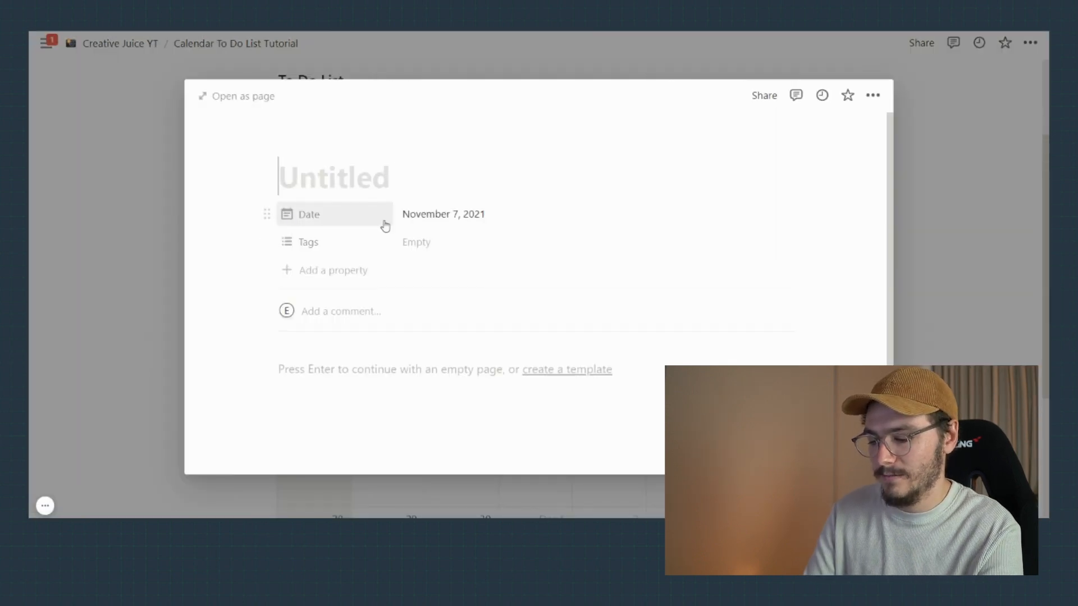
pyautogui.write('make this video')
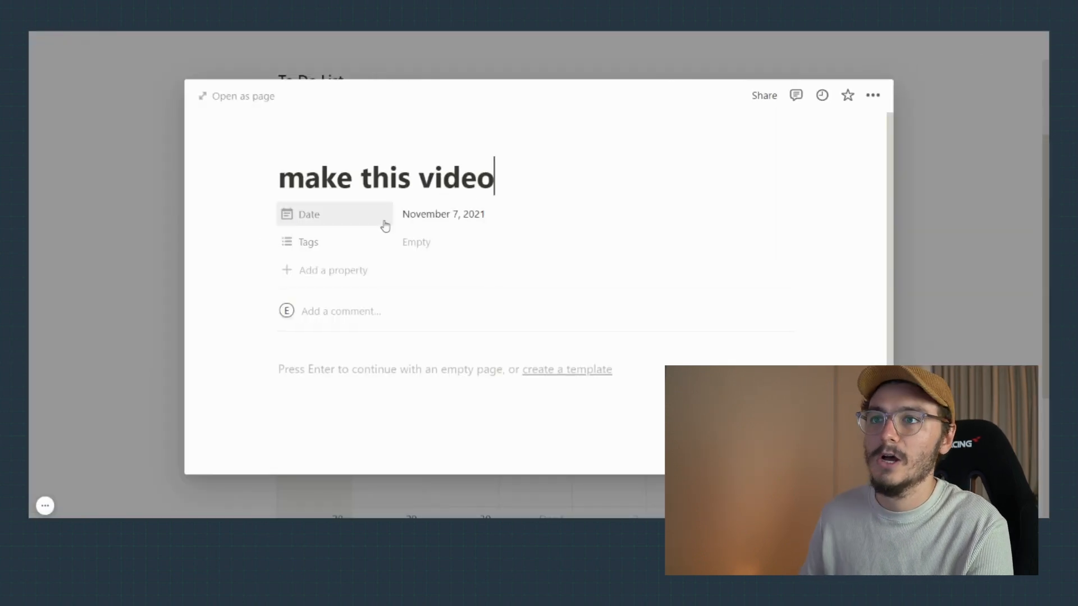
pyautogui.click(329, 148)
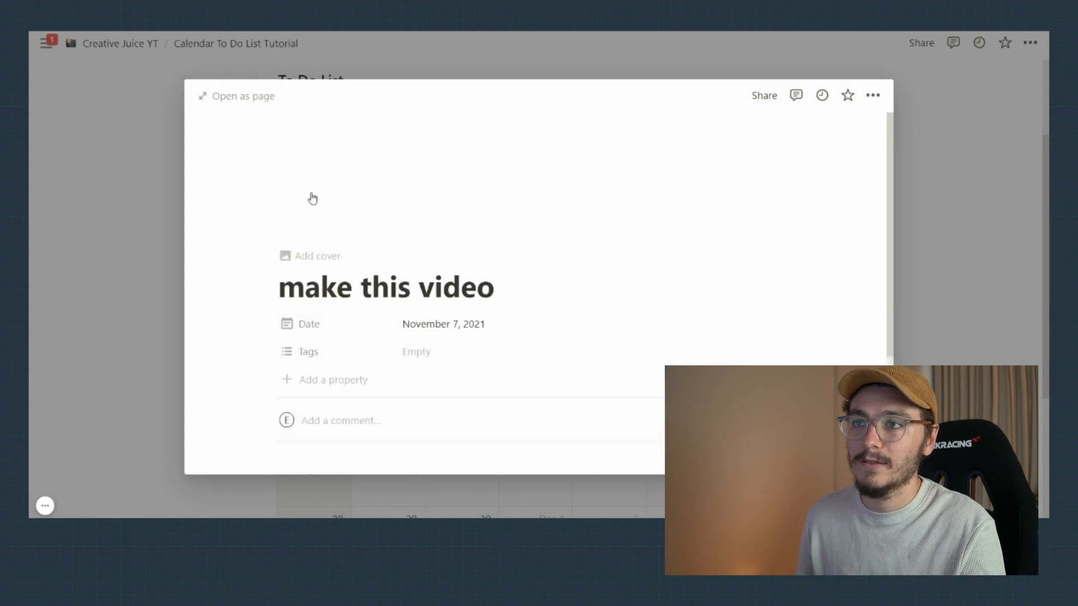
pyautogui.click(313, 214)
pyautogui.click(244, 344)
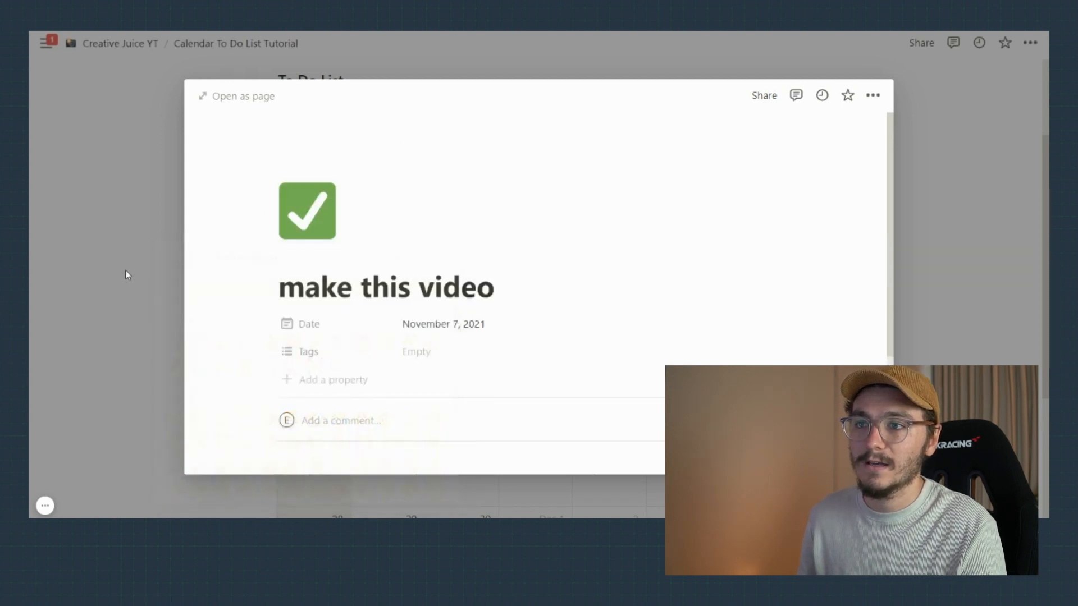
pyautogui.click(128, 272)
# - Switch the calendar page to small text and full width
pyautogui.click(1030, 42)
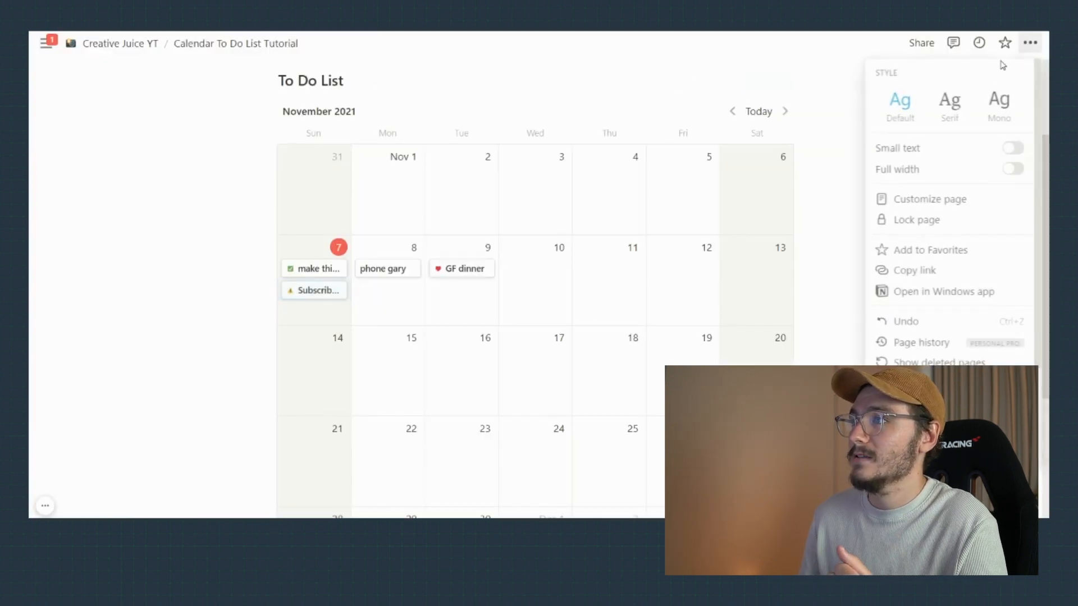
pyautogui.click(1013, 147)
pyautogui.click(1011, 168)
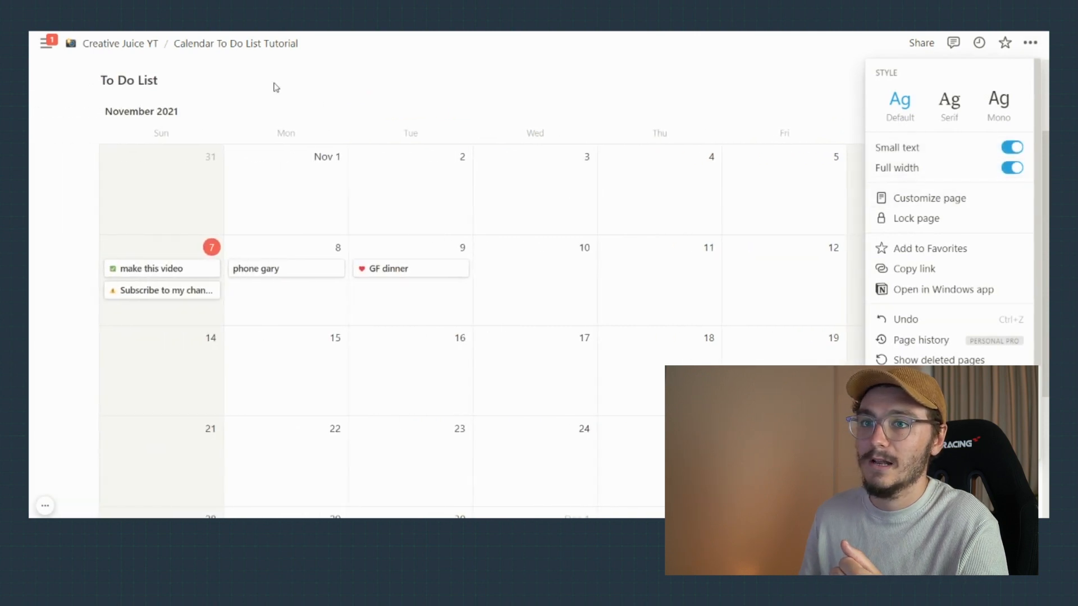
pyautogui.click(313, 179)
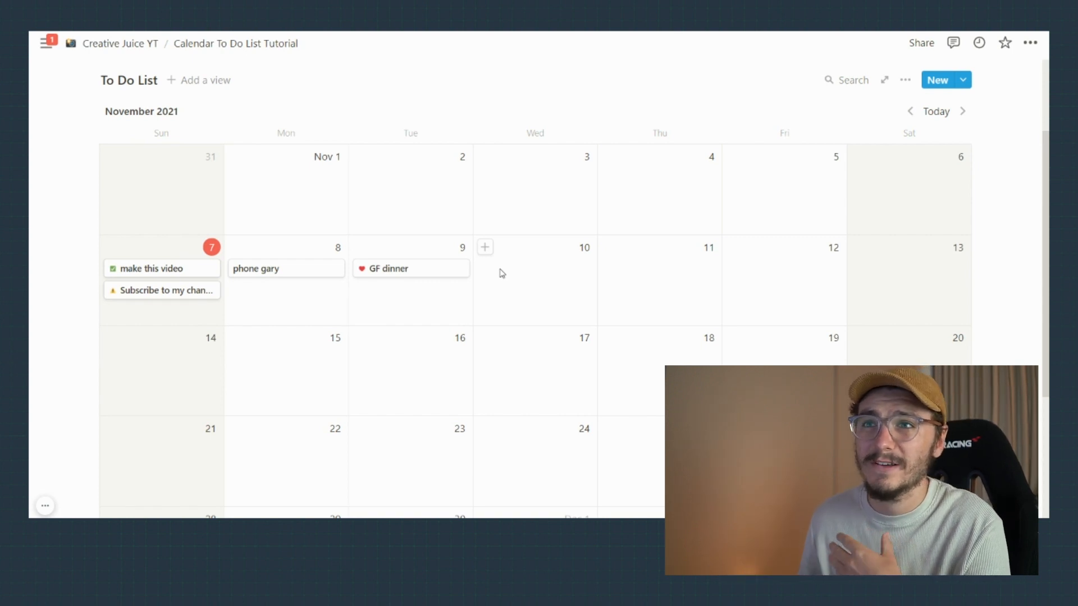
# - Insert the line "General to do list" above the calendar, with an empty to-do checkbox beneath it and a blank line before the calendar
pyautogui.scroll(2, 296, 185)
pyautogui.click(423, 144)
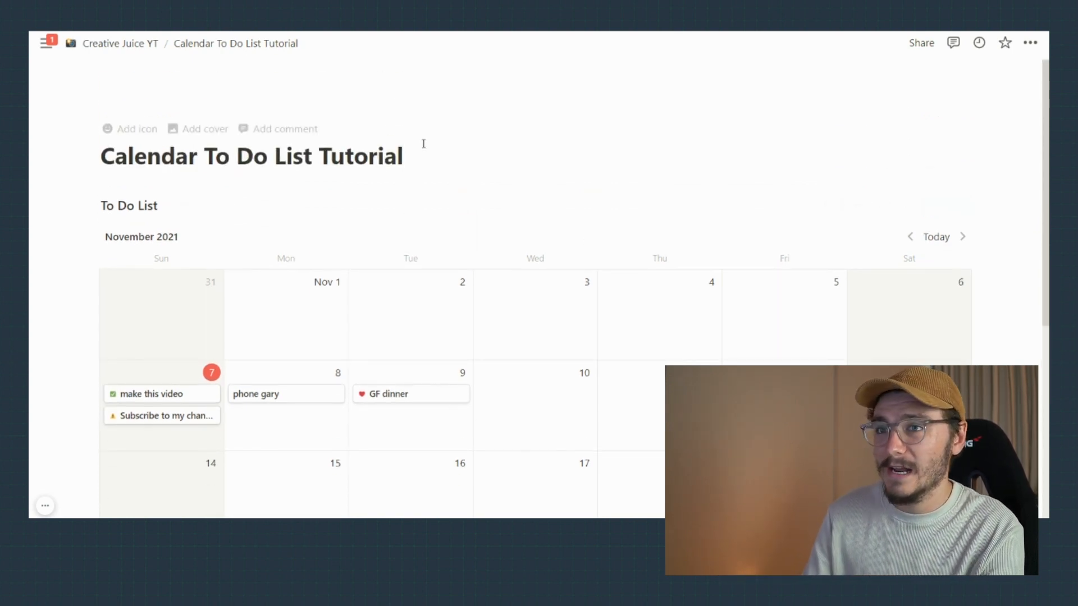
pyautogui.press('Return')
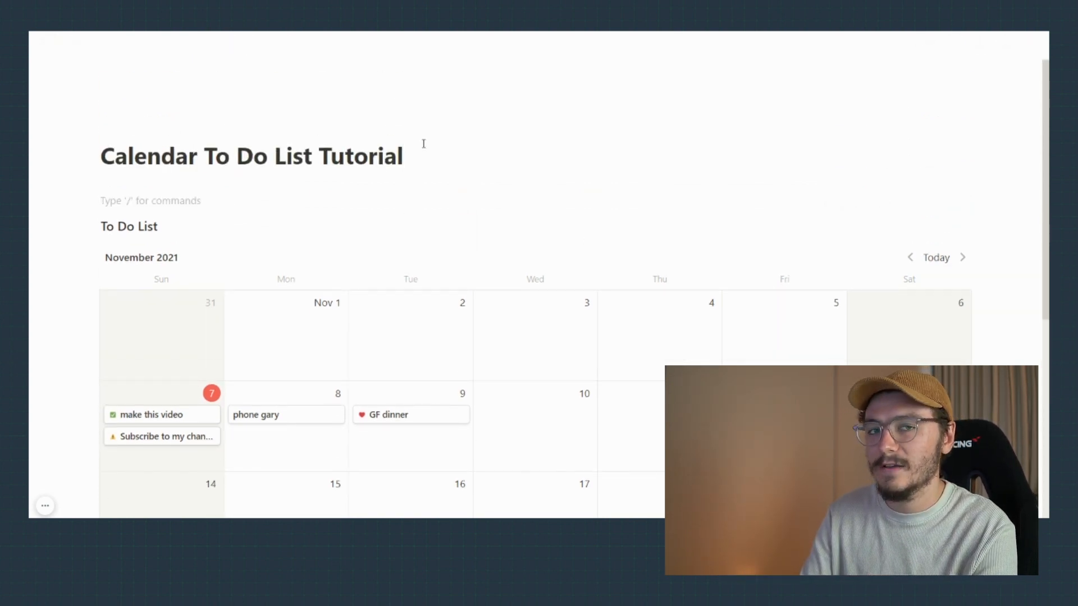
pyautogui.press('Return')
pyautogui.press('Up')
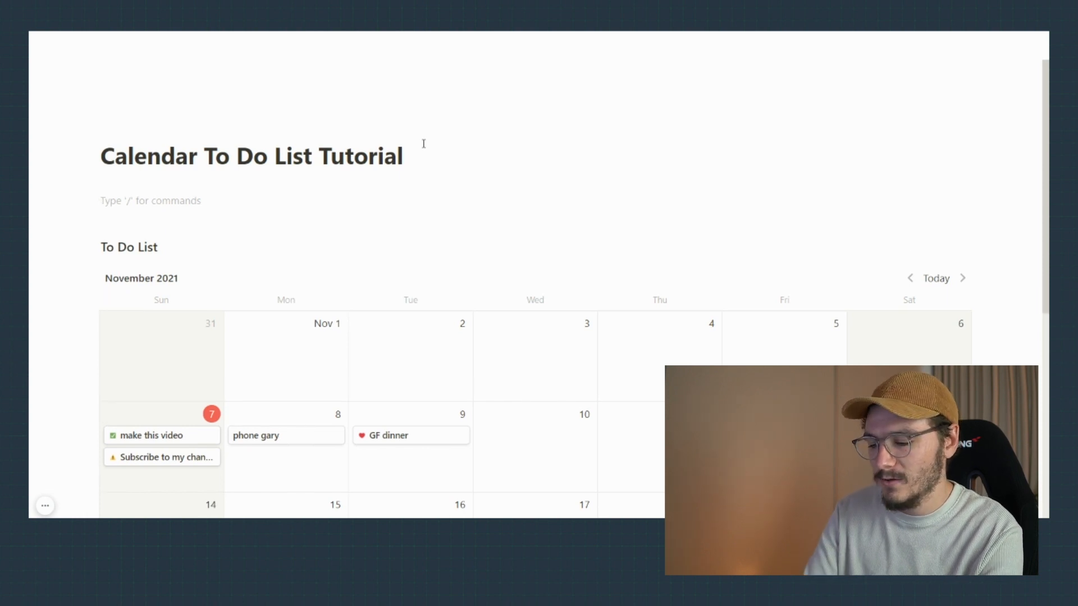
pyautogui.write('General to do list')
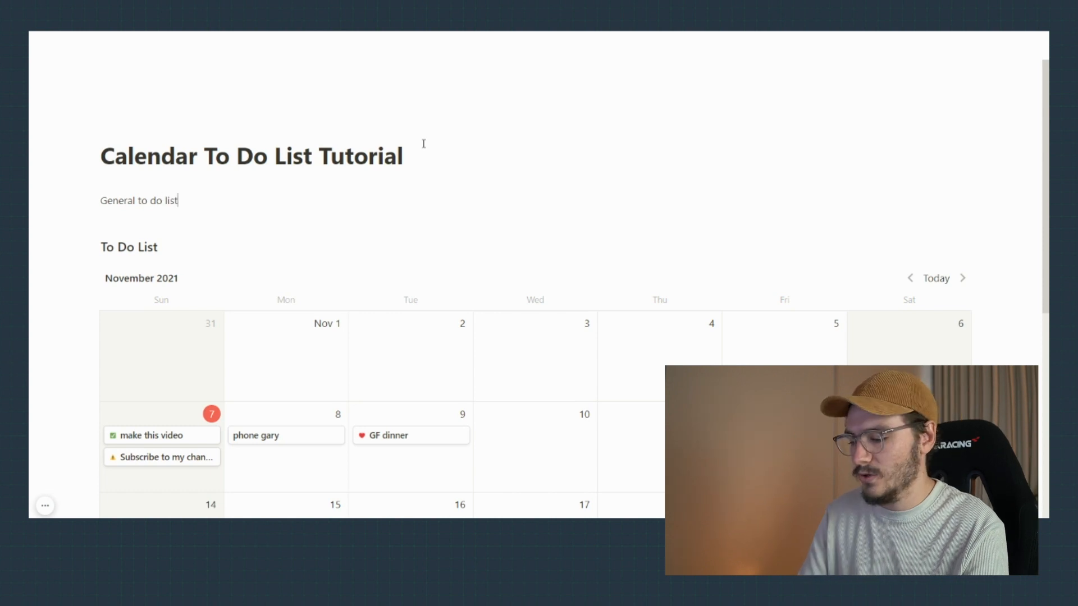
pyautogui.press('Return')
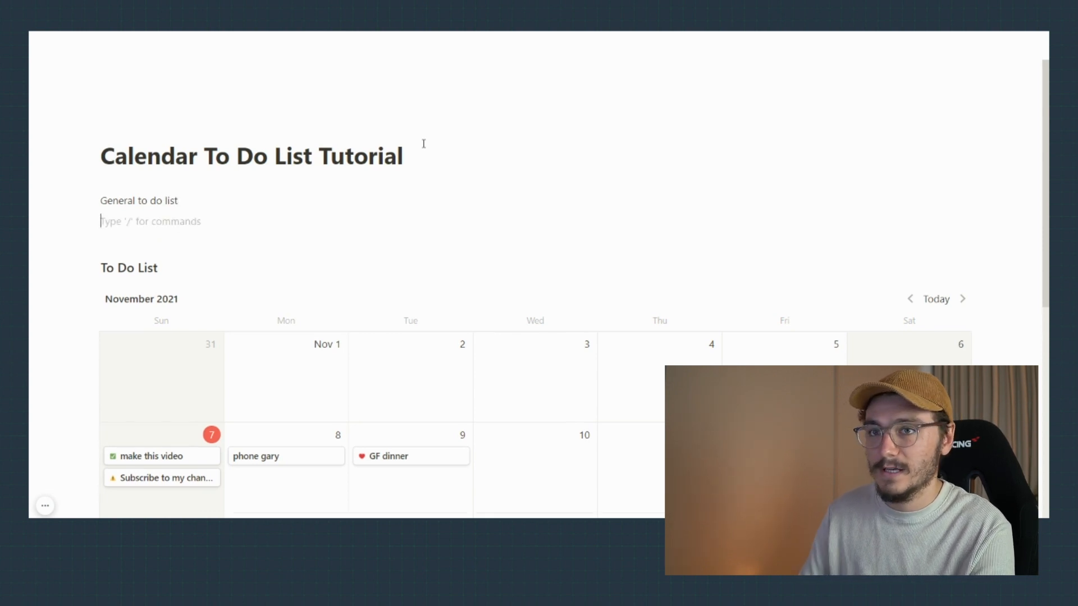
pyautogui.write('/')
pyautogui.click(238, 352)
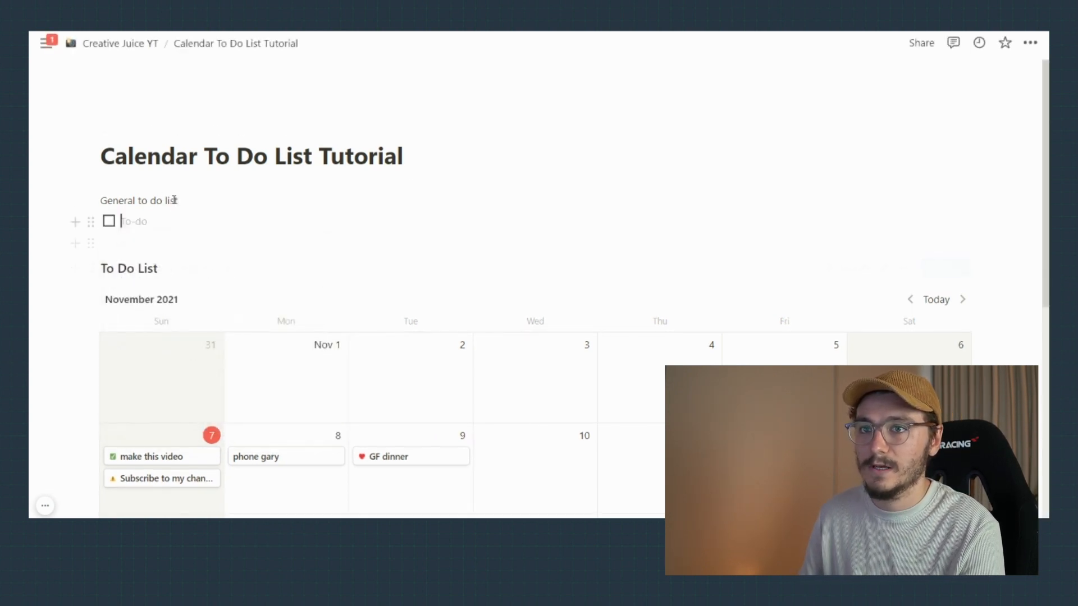
# - Turn the "General to do list" line into a heading
pyautogui.click(91, 202)
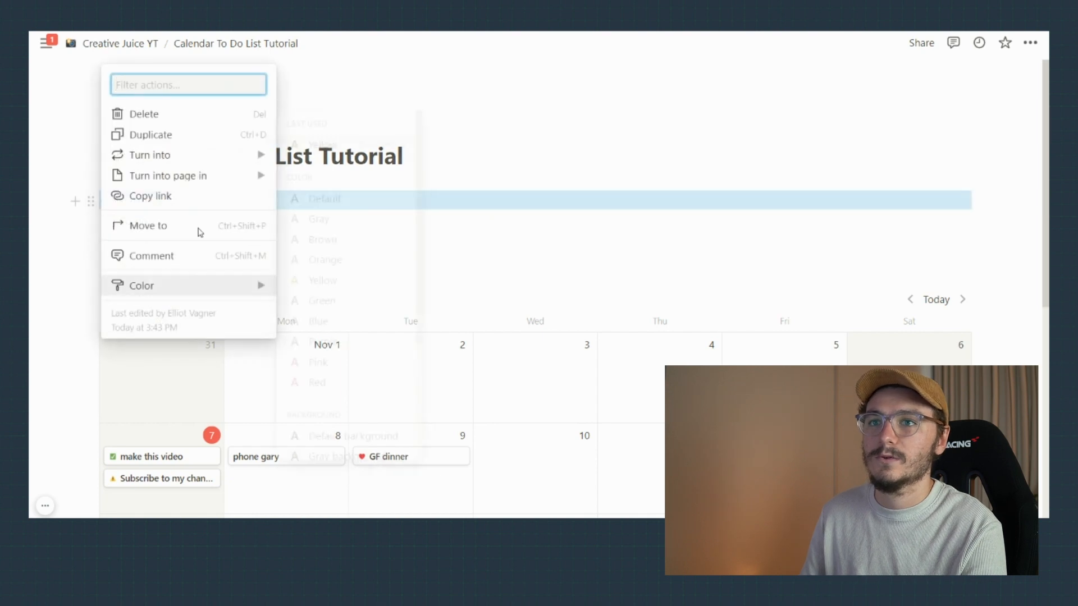
pyautogui.moveTo(193, 161)
pyautogui.click(351, 91)
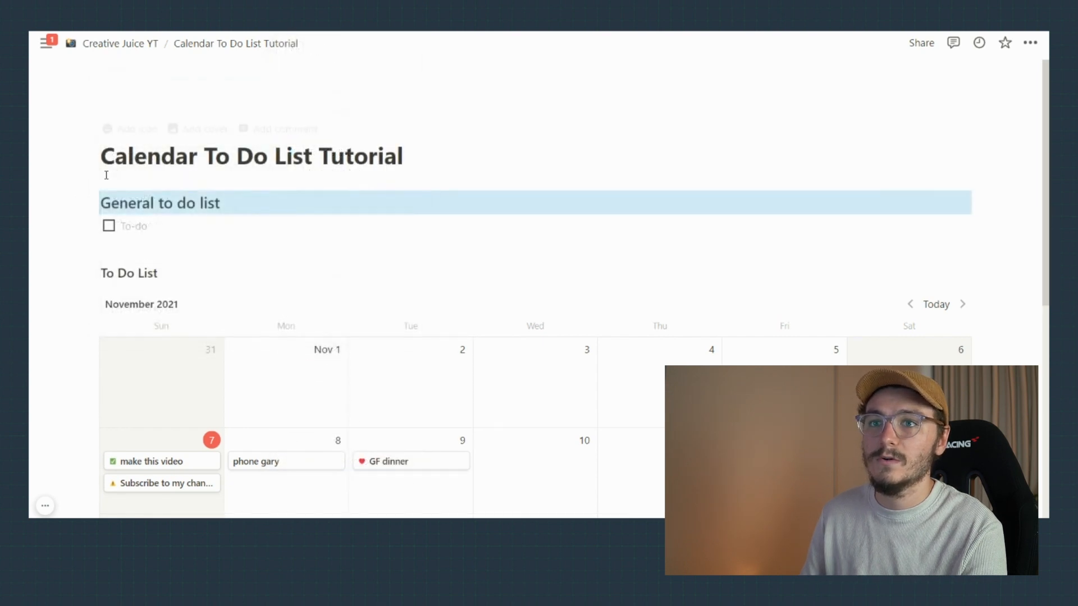
# - Fill the general checklist with the to-dos "change YT banner" and "stuff 1`", and start another empty to-do
pyautogui.click(210, 225)
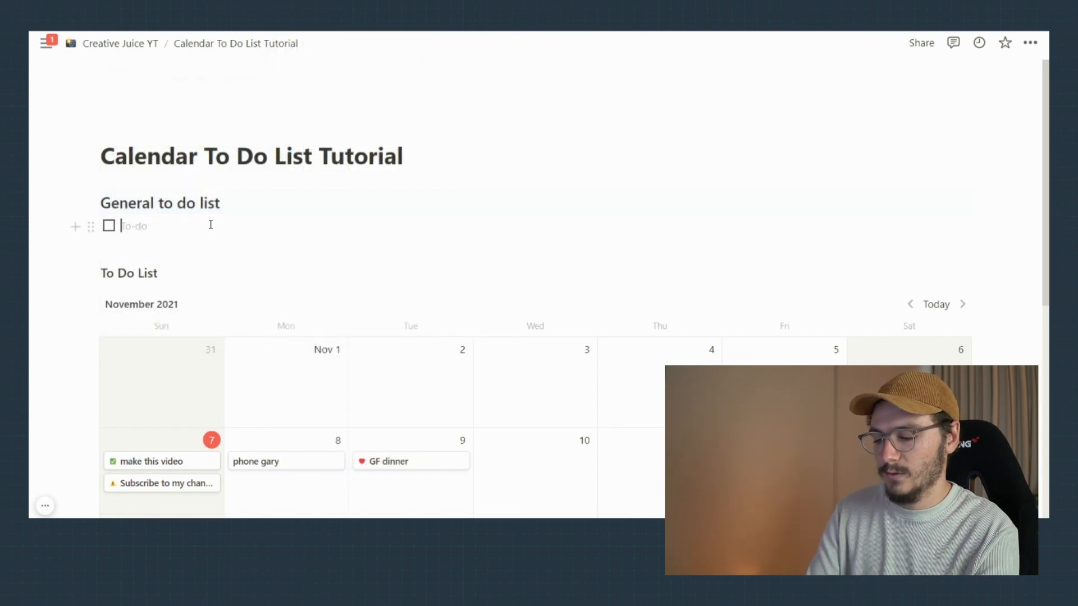
pyautogui.write('change ')
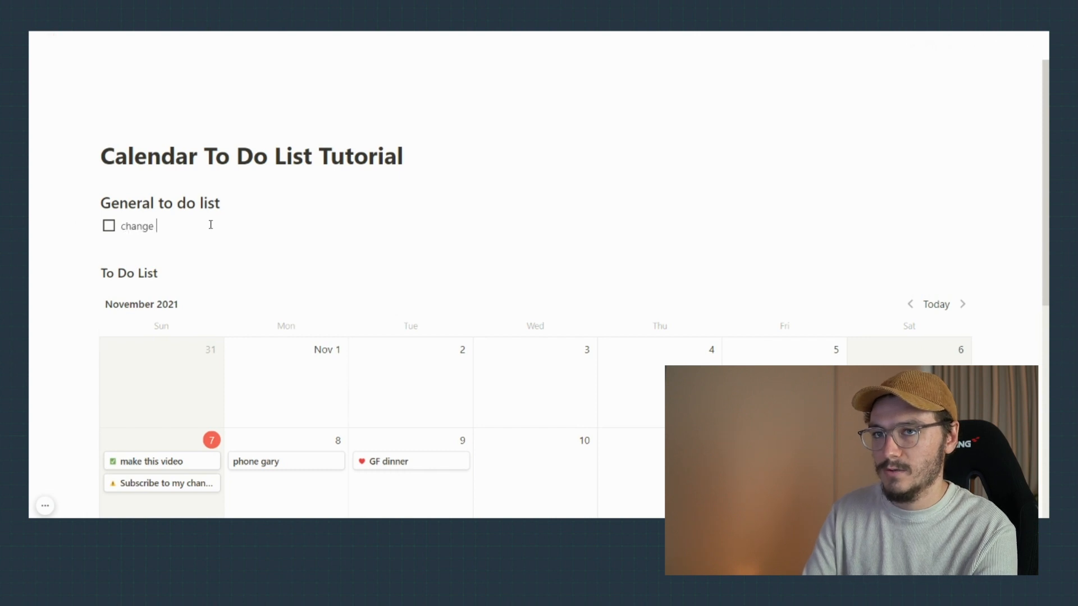
pyautogui.write('YT banner')
pyautogui.scroll(-1, 169, 202)
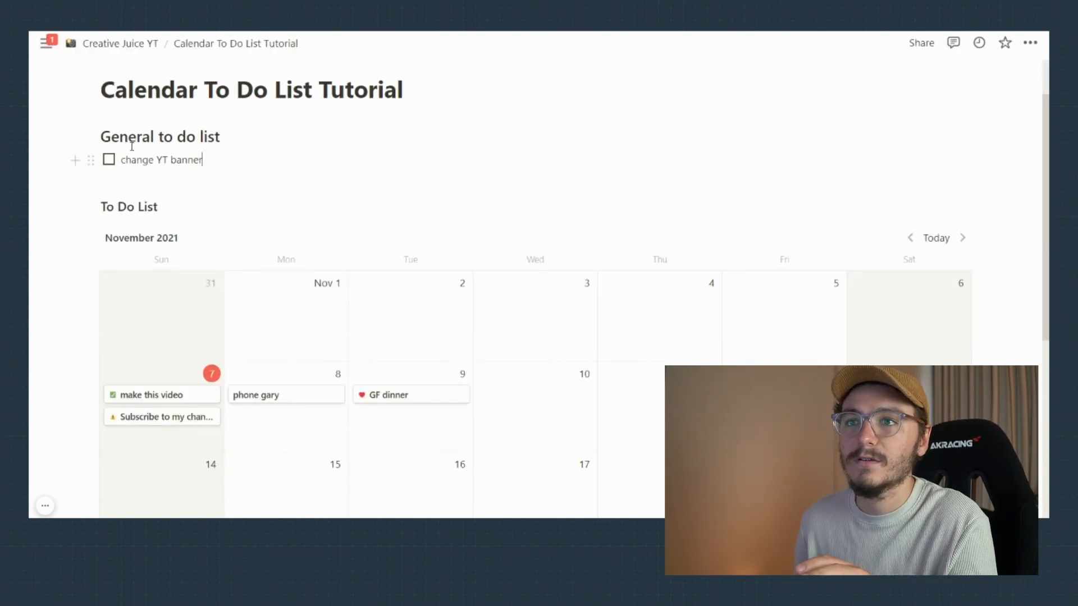
pyautogui.press('Return')
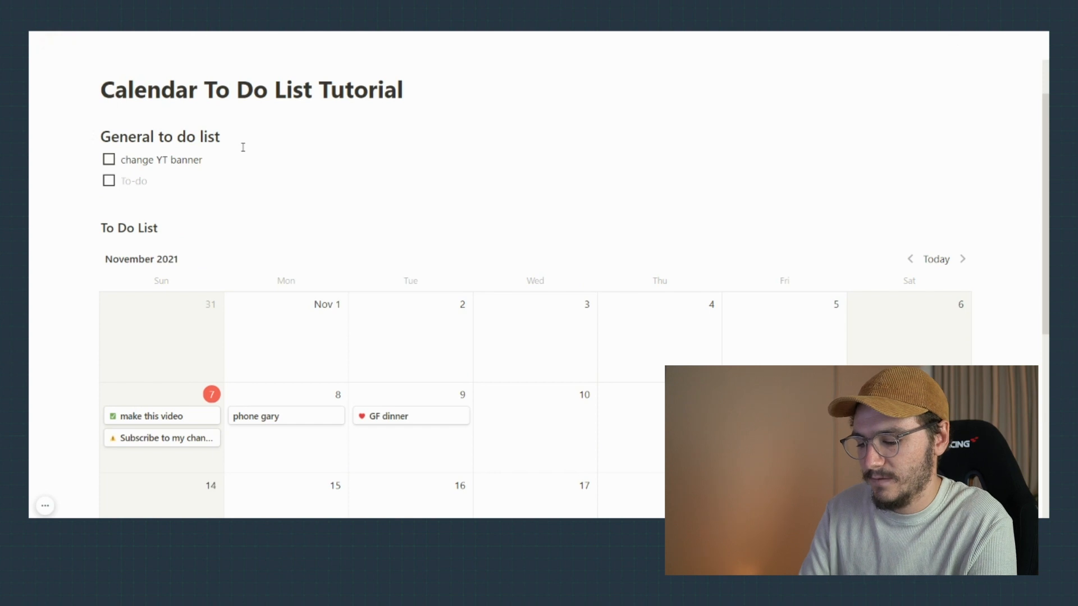
pyautogui.write('stuff 1`')
pyautogui.press('Return')
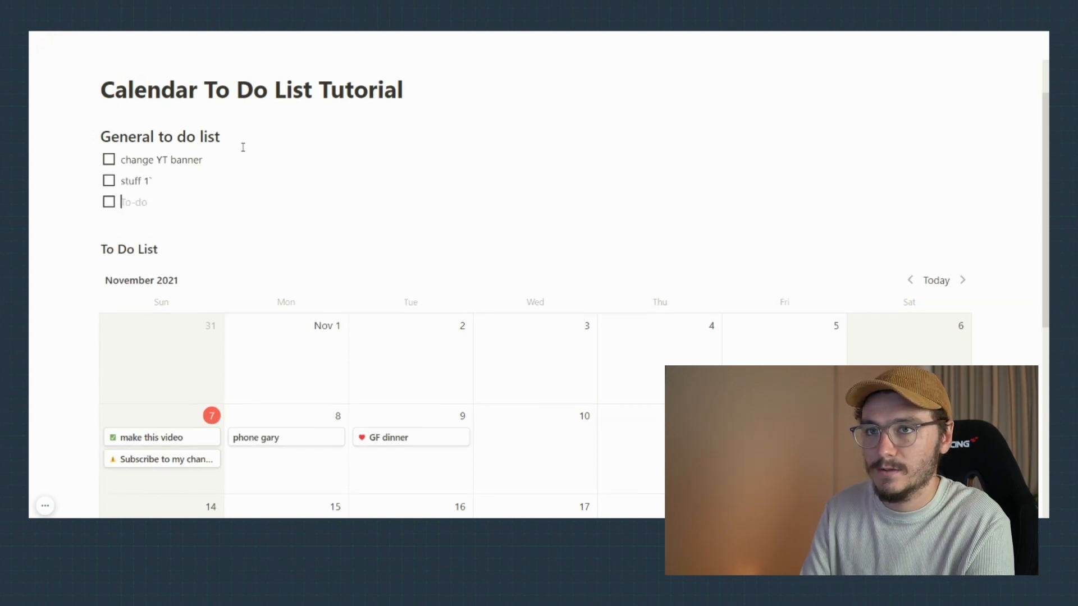
# - Move the "stuff 2" to-do from the general checklist onto November 10 in the calendar and give it a warning-sign icon
pyautogui.scroll(-1, 243, 147)
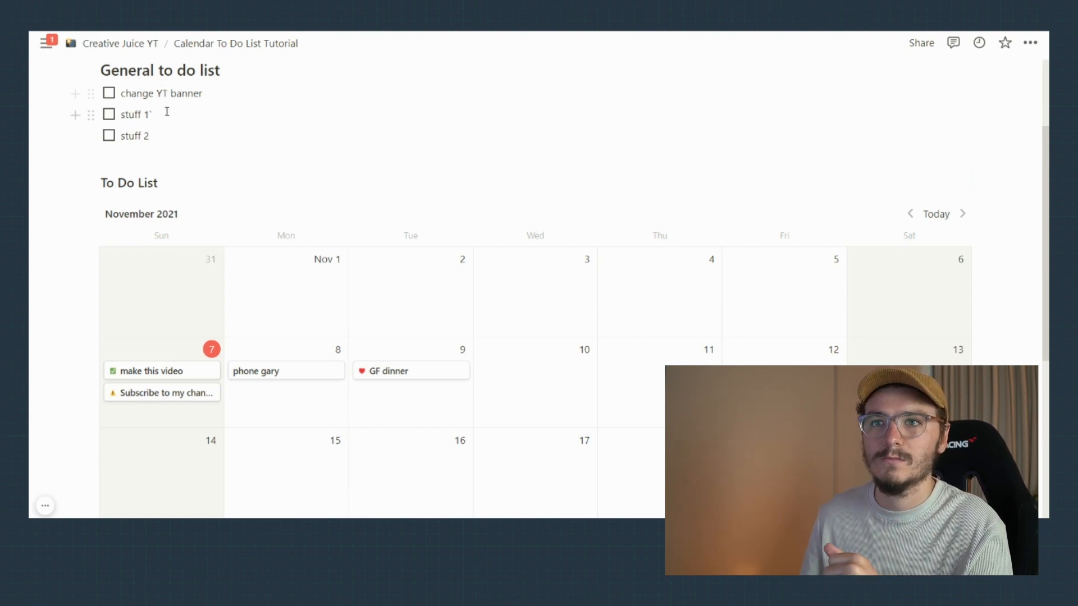
pyautogui.moveTo(88, 137); pyautogui.dragTo(547, 387)
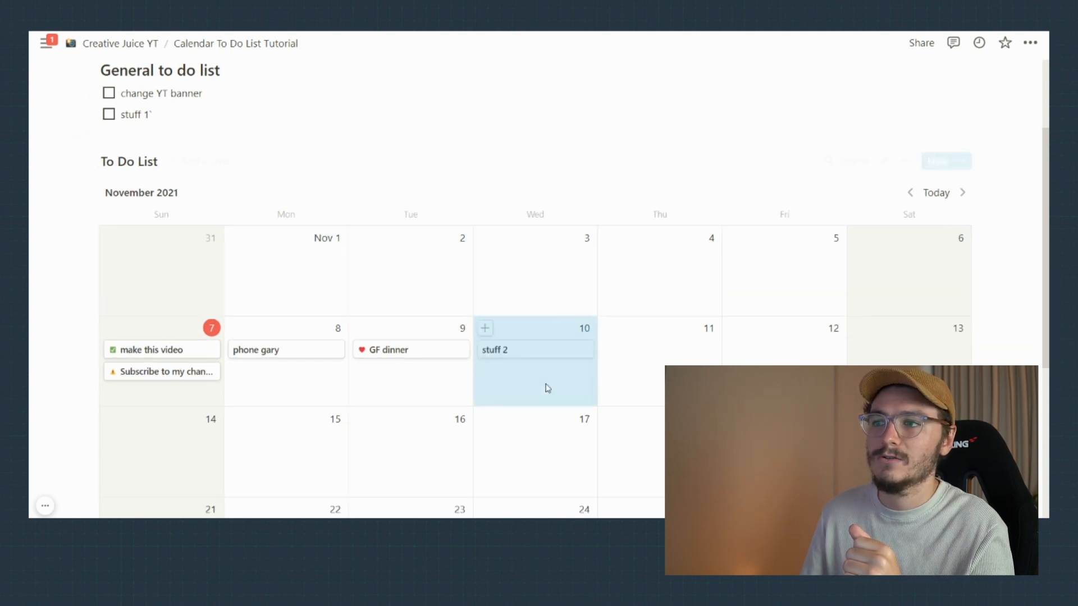
pyautogui.click(537, 348)
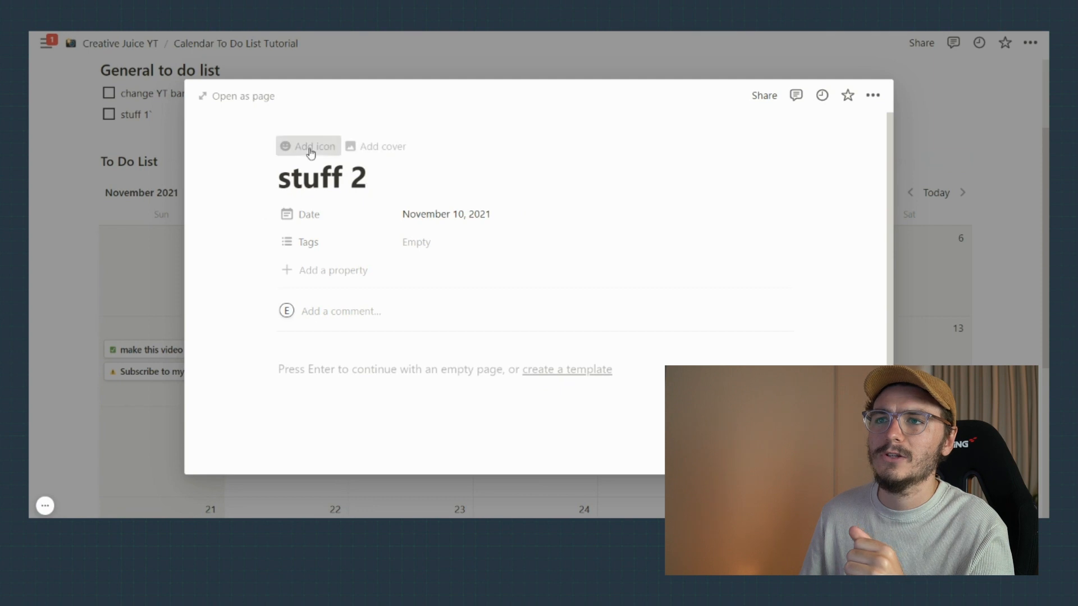
pyautogui.click(309, 147)
pyautogui.click(298, 212)
pyautogui.click(221, 342)
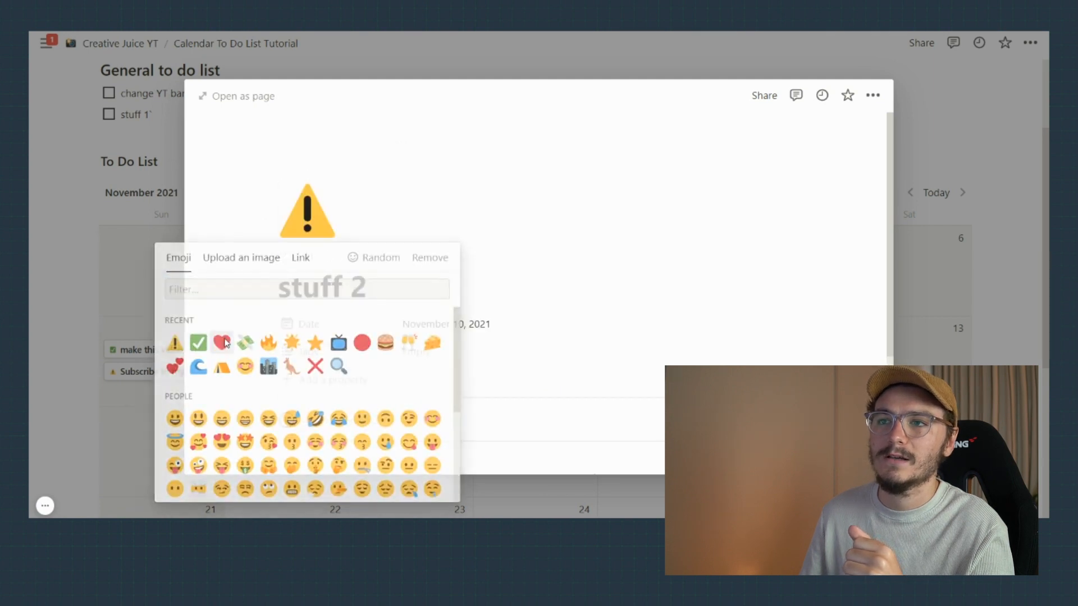
pyautogui.press('Escape')
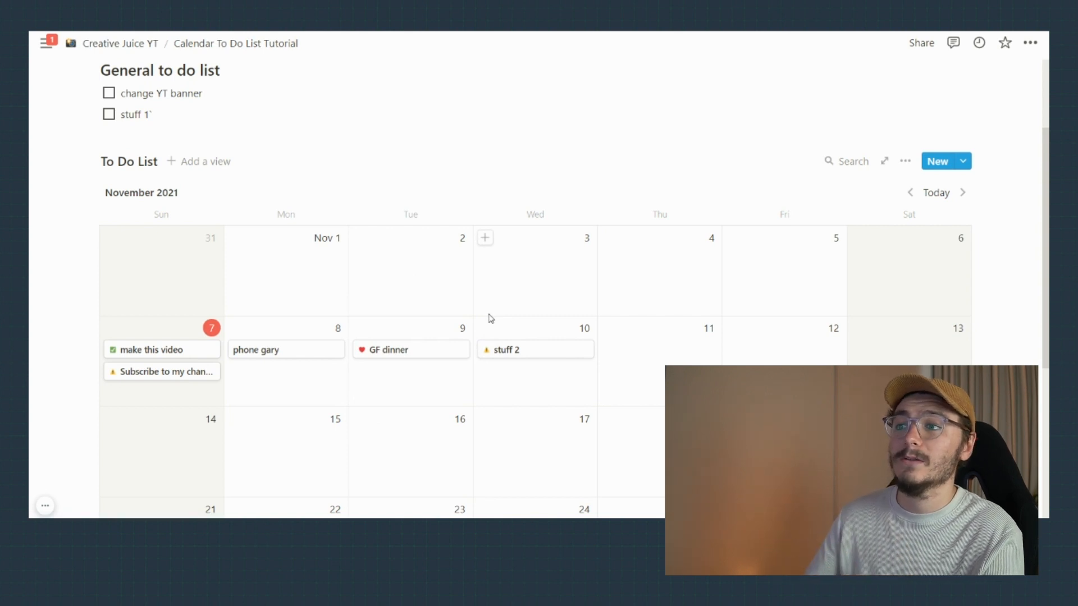
# - View the "make this video" task's page, and reschedule the "GF dinner" task to November 10
pyautogui.scroll(-3, 505, 327)
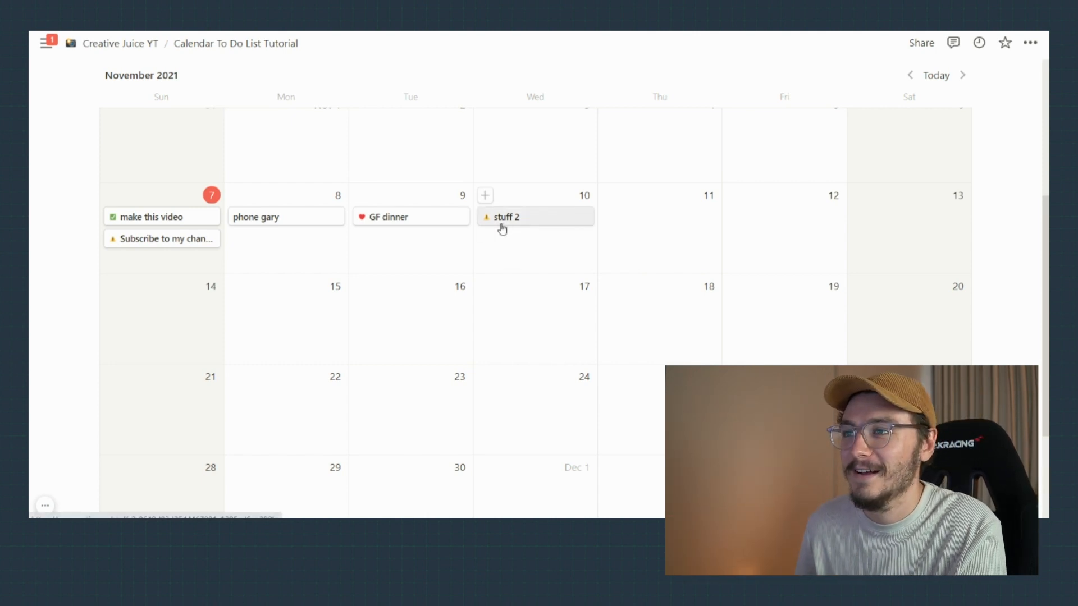
pyautogui.scroll(2, 500, 229)
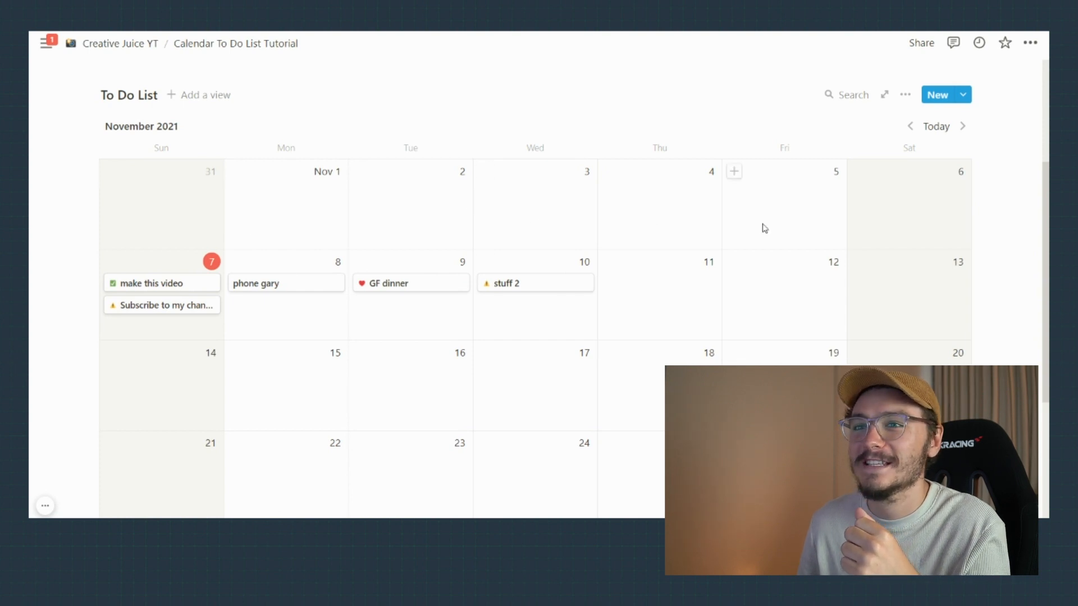
pyautogui.click(114, 290)
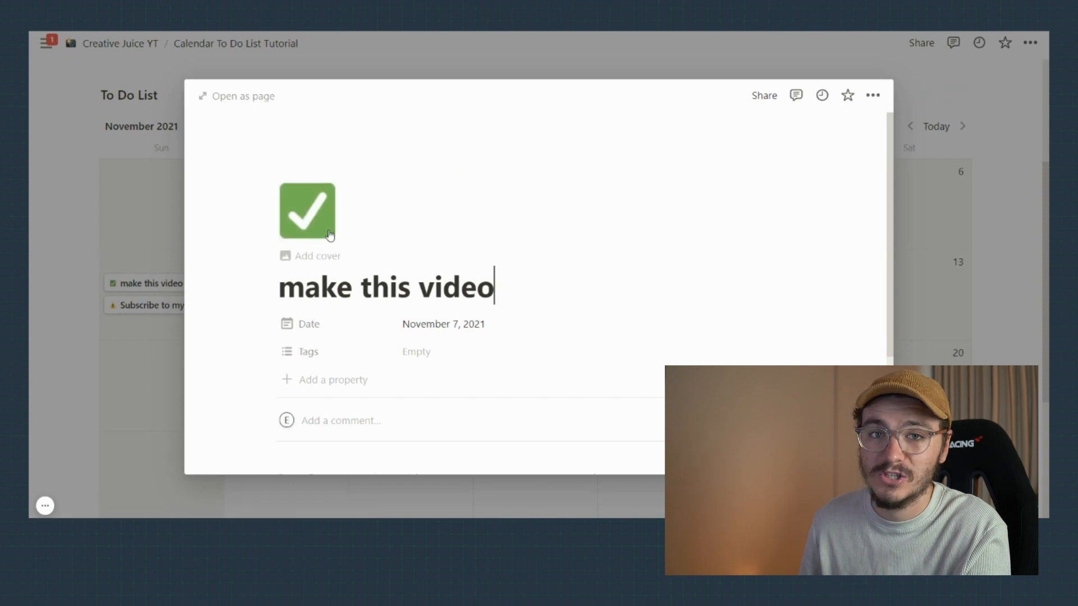
pyautogui.click(169, 209)
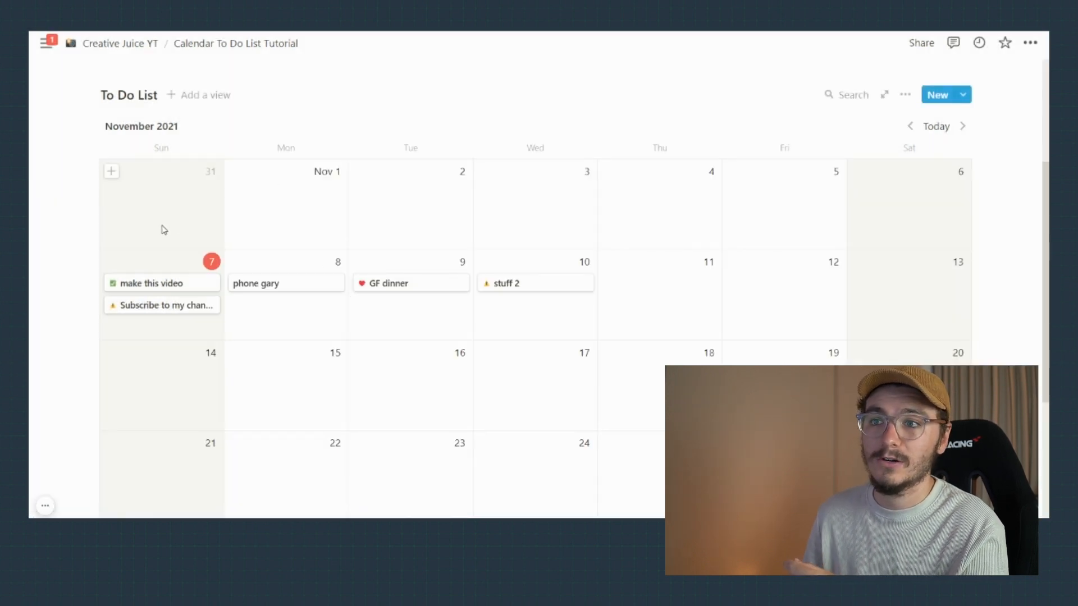
pyautogui.moveTo(402, 294); pyautogui.dragTo(518, 314)
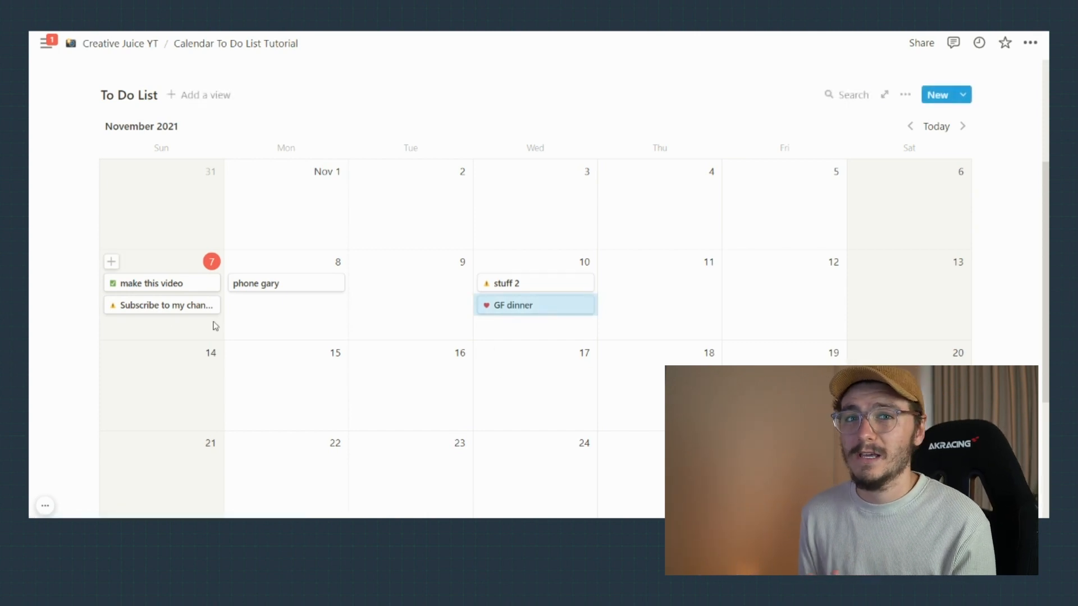
# - Start a note reading "by" in the page body of the "Subscribe to my channel" task
pyautogui.click(161, 309)
pyautogui.scroll(-3, 435, 397)
pyautogui.click(399, 316)
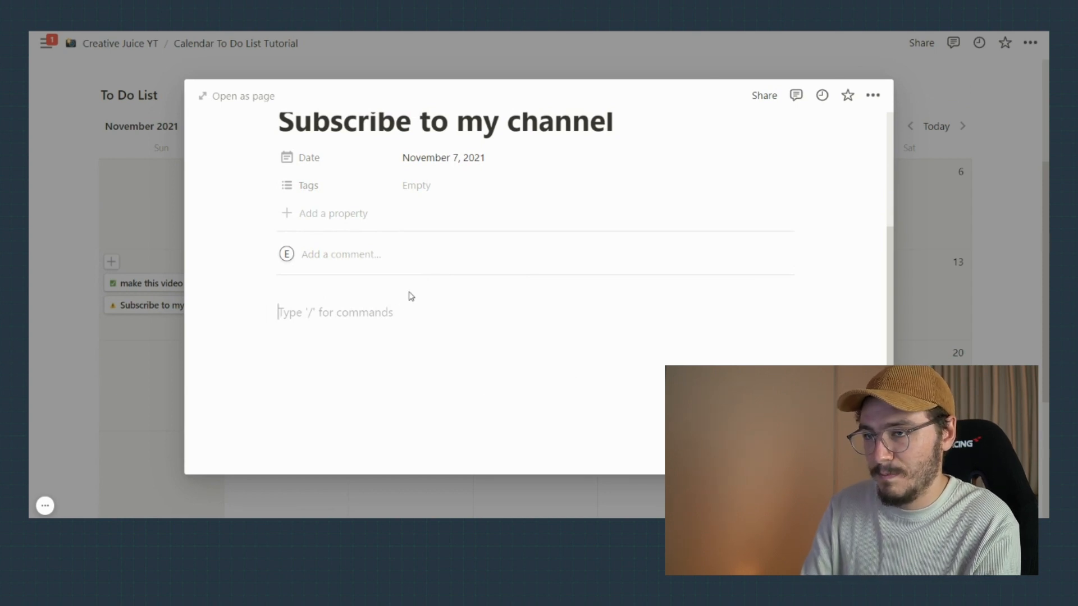
pyautogui.write('by')
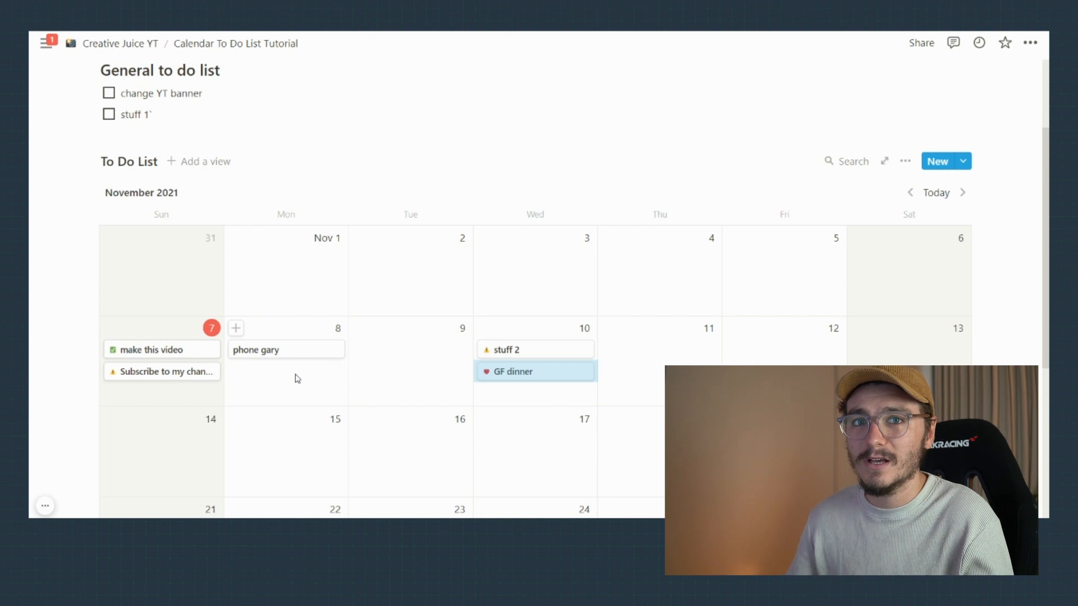
# - In the "make this video" task, change the Tags property to the Select type and rename it "type of thing"
pyautogui.click(172, 350)
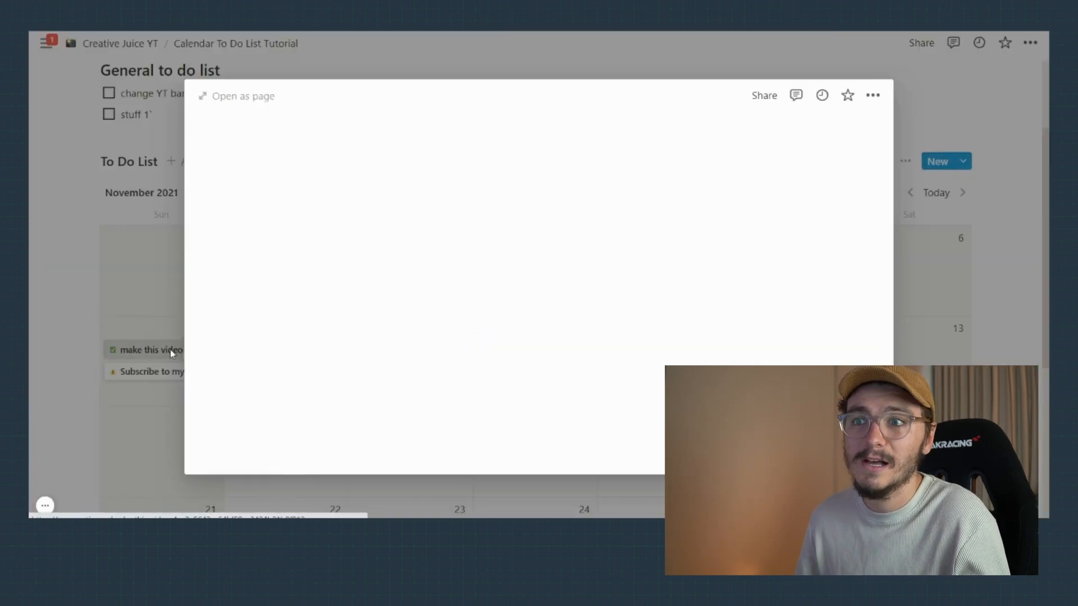
pyautogui.scroll(-2, 303, 336)
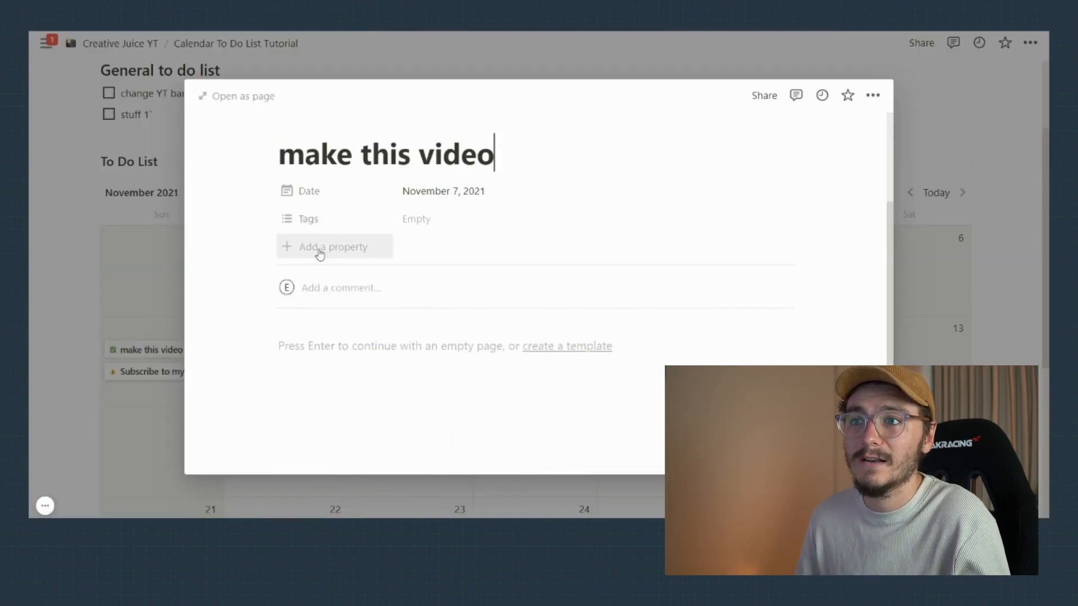
pyautogui.click(319, 222)
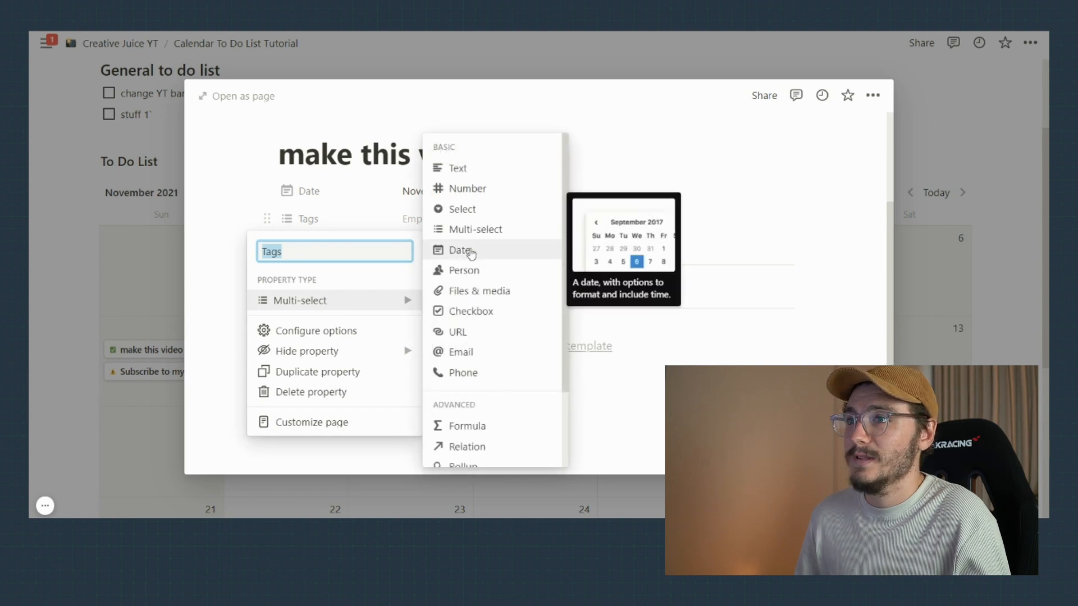
pyautogui.click(476, 209)
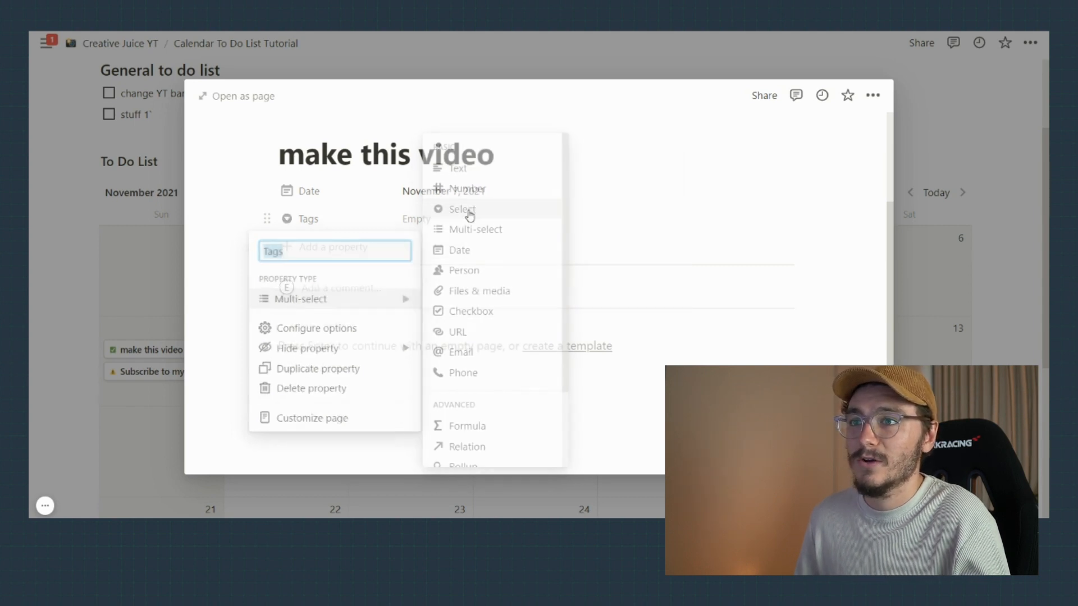
pyautogui.click(353, 225)
pyautogui.write('type of thing')
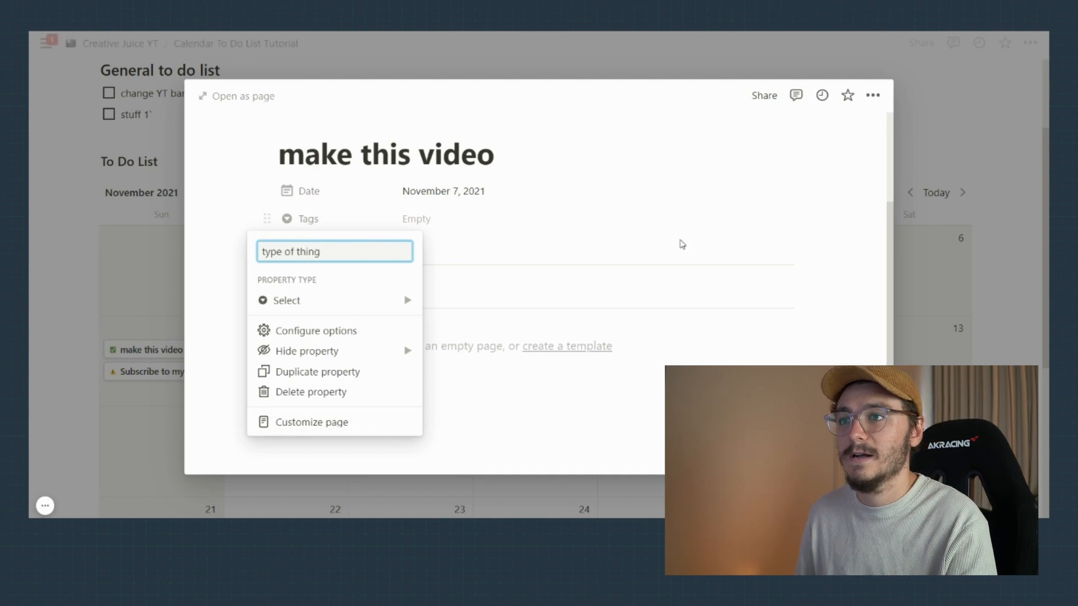
pyautogui.click(474, 213)
# - Create the option "work" as the "type of thing" for the "make this video" task and return to the calendar
pyautogui.click(472, 213)
pyautogui.write('work')
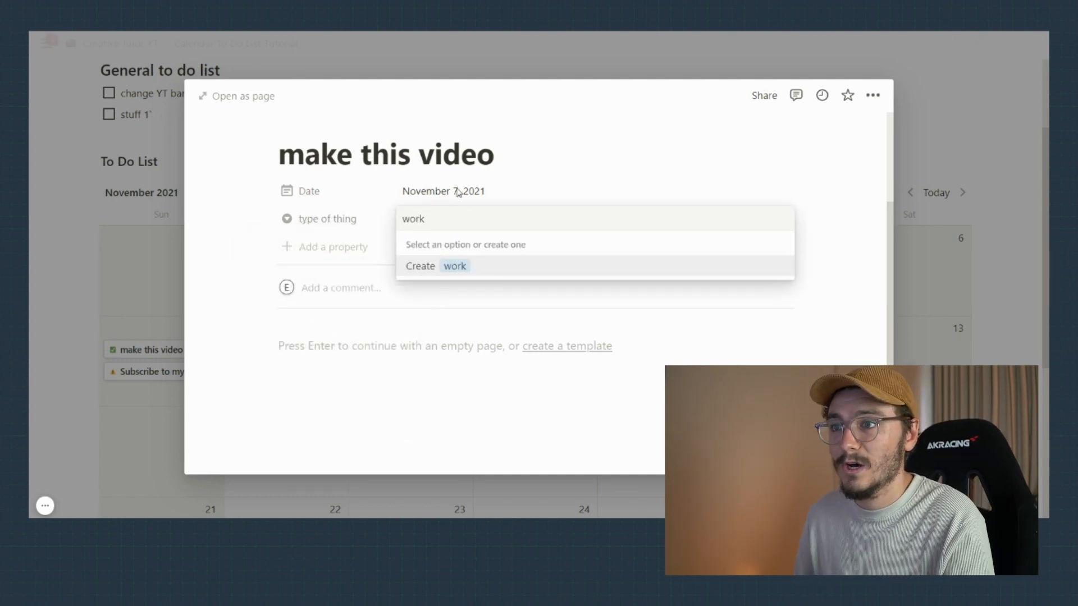
pyautogui.click(429, 266)
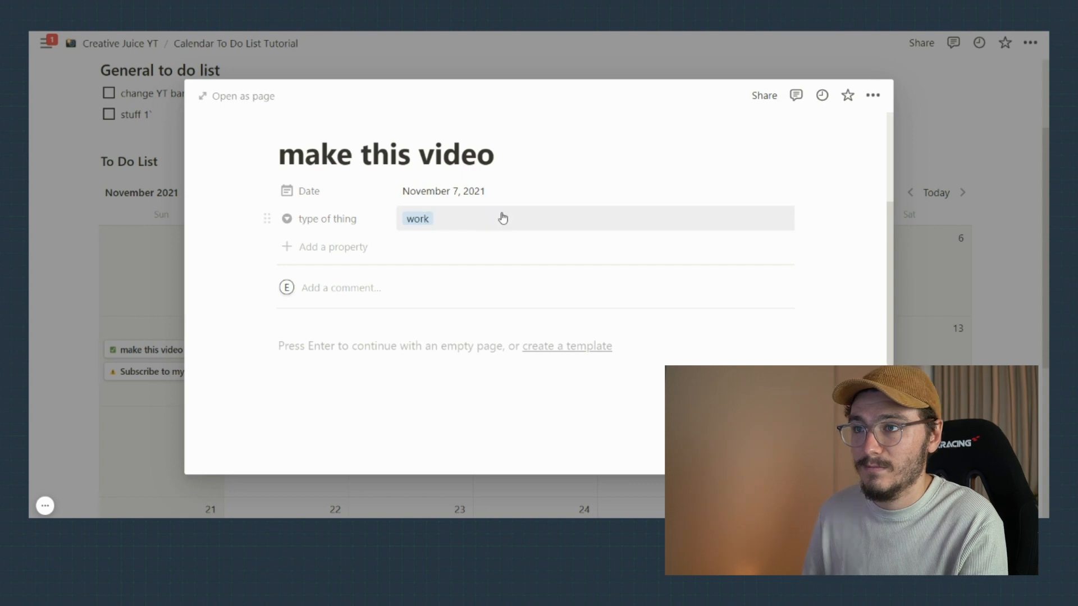
pyautogui.click(117, 295)
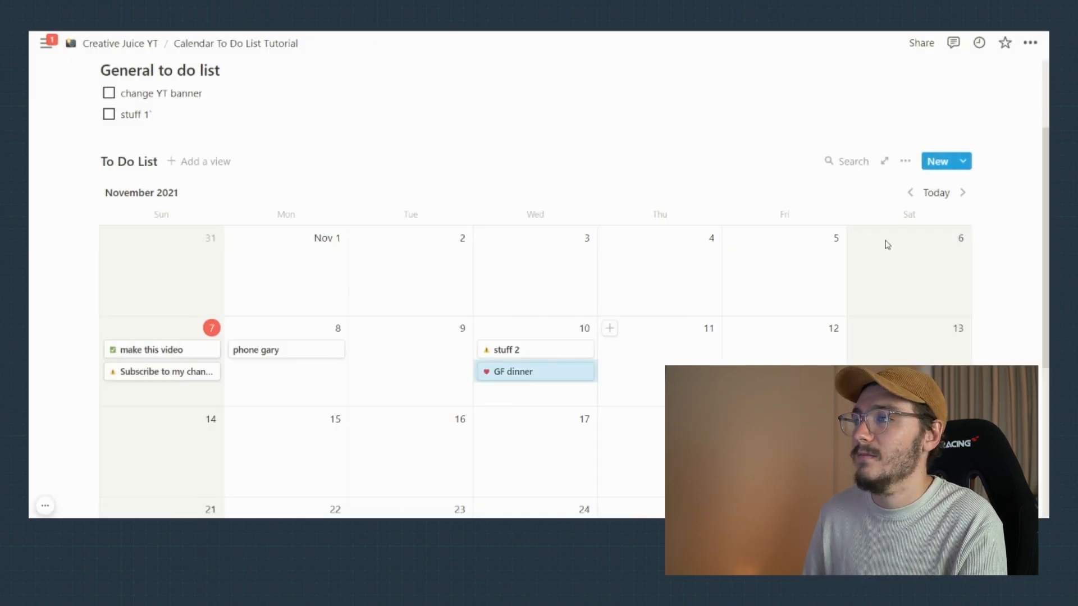
# - Show the "type of thing" property on the calendar's task cards
pyautogui.click(905, 161)
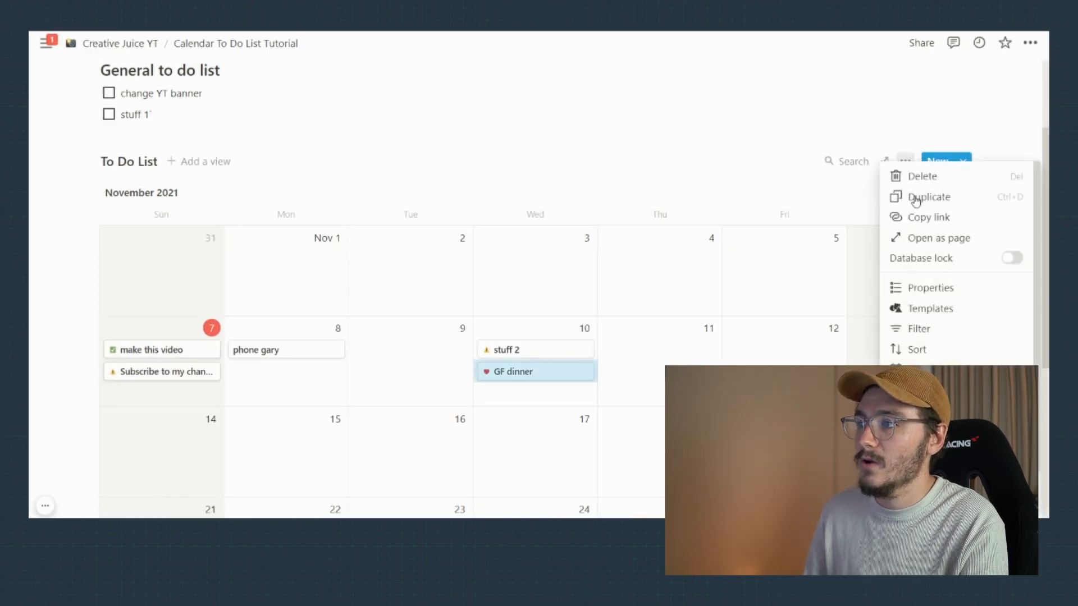
pyautogui.click(945, 292)
pyautogui.click(914, 262)
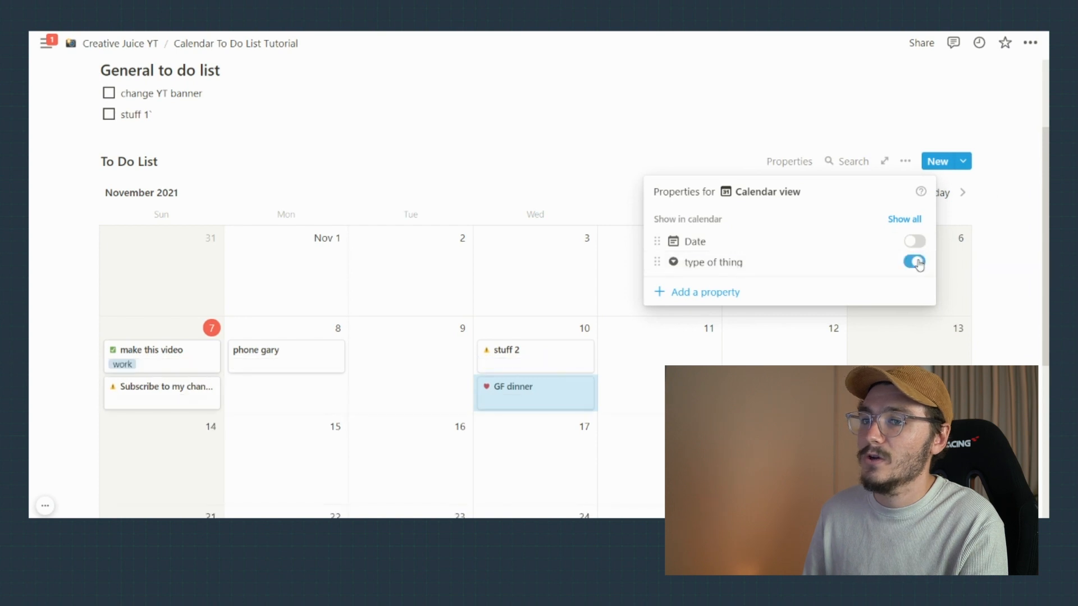
pyautogui.click(350, 277)
pyautogui.scroll(-1, 351, 277)
pyautogui.scroll(-2, 350, 278)
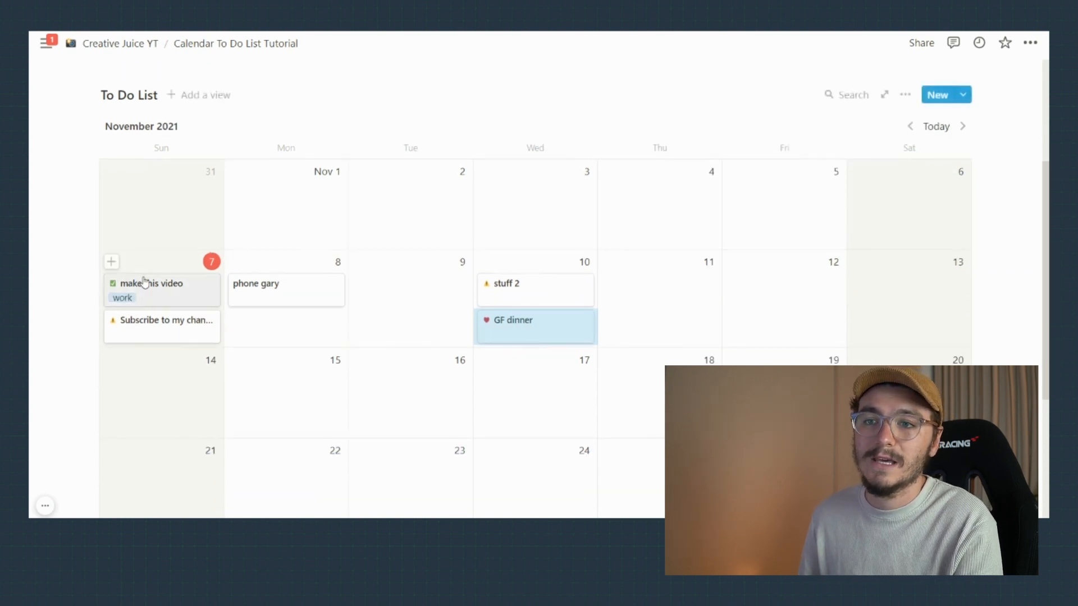
# - Create the option "friend" as the "type of thing" for the phone-call task on November 8
pyautogui.click(251, 294)
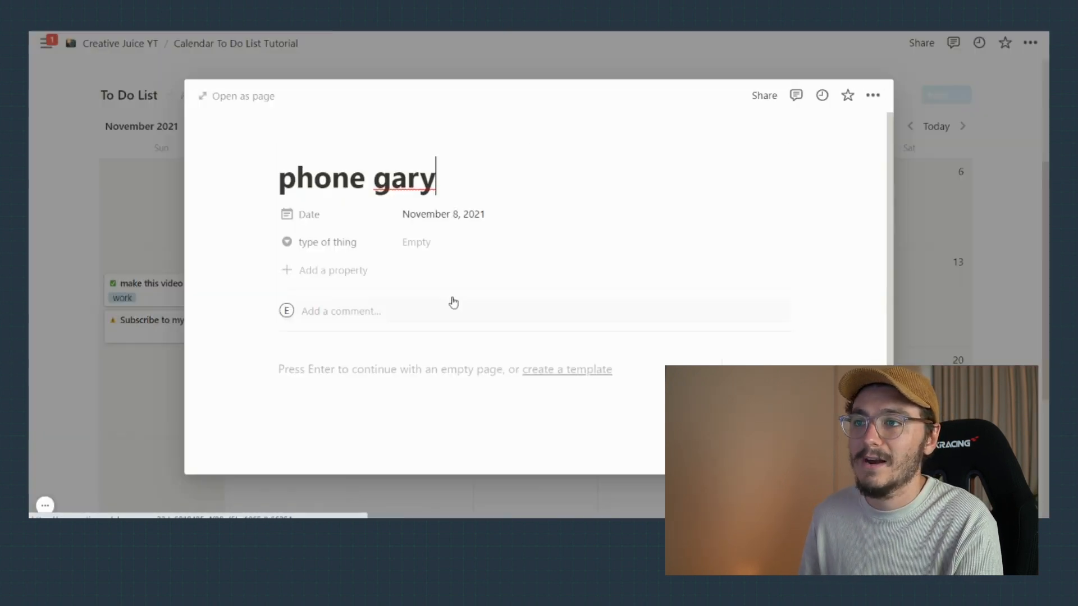
pyautogui.click(441, 242)
pyautogui.write('friend')
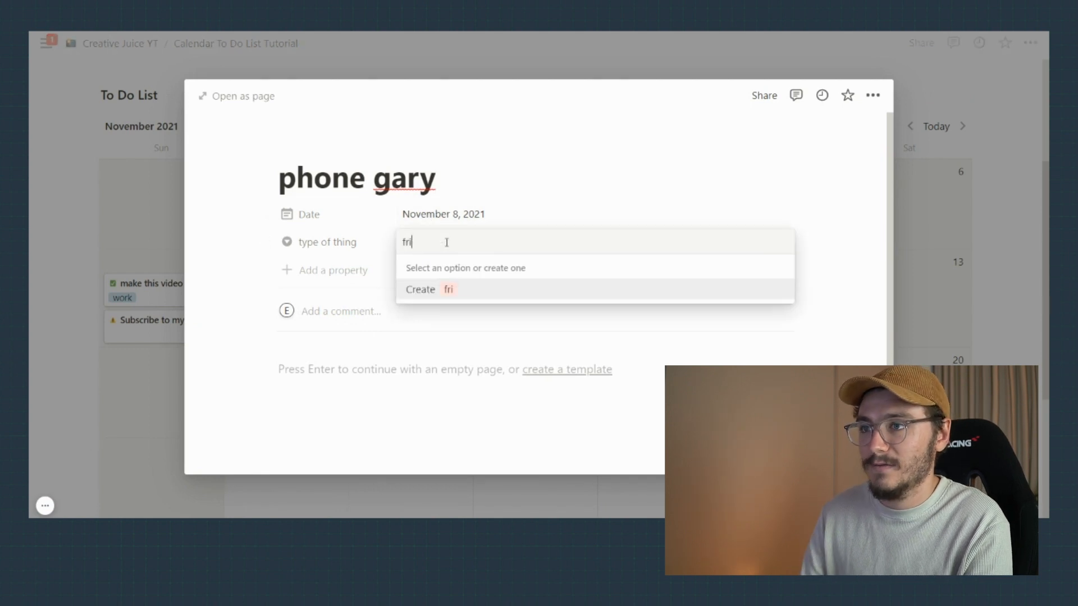
pyautogui.click(516, 289)
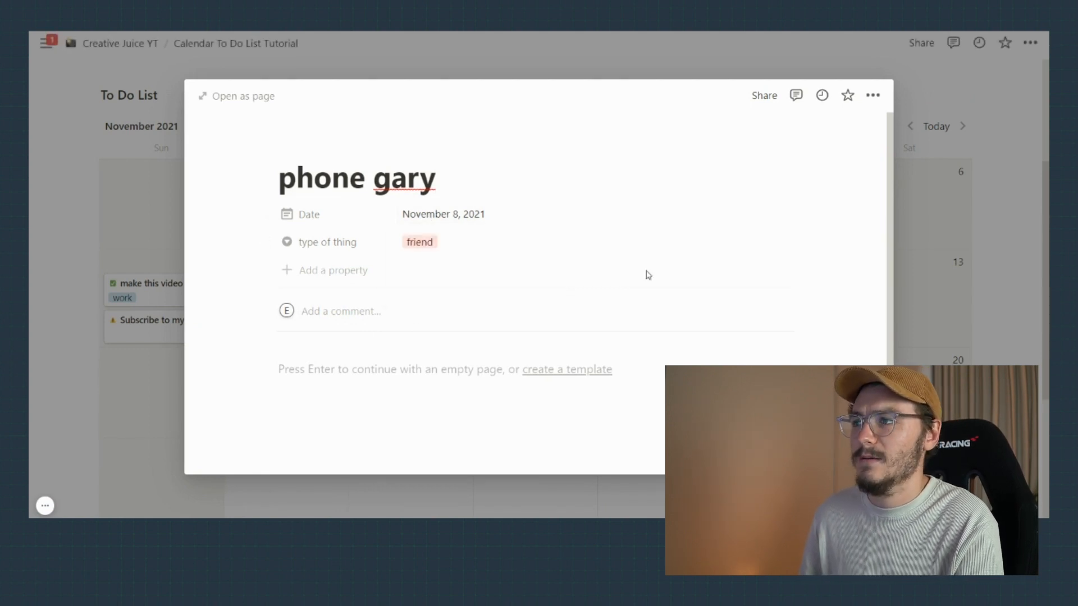
pyautogui.click(928, 221)
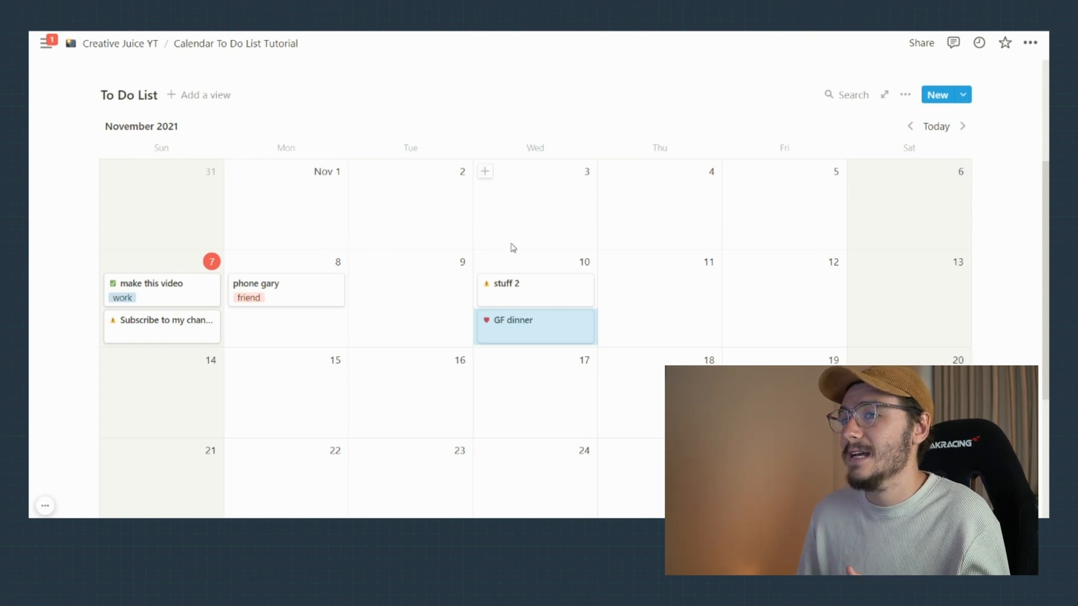
# - Add the tasks "fake 1", "fake 2" and "fake 3" on November 3, each with a green check-mark icon
pyautogui.click(486, 172)
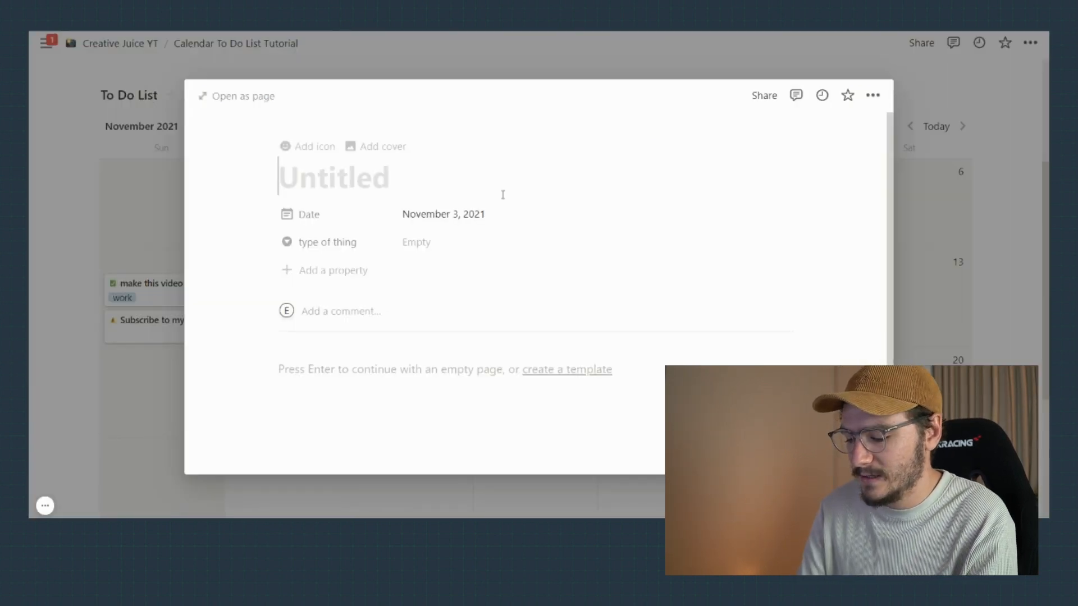
pyautogui.write('fake 1')
pyautogui.hotkey('ctrl', 'a')
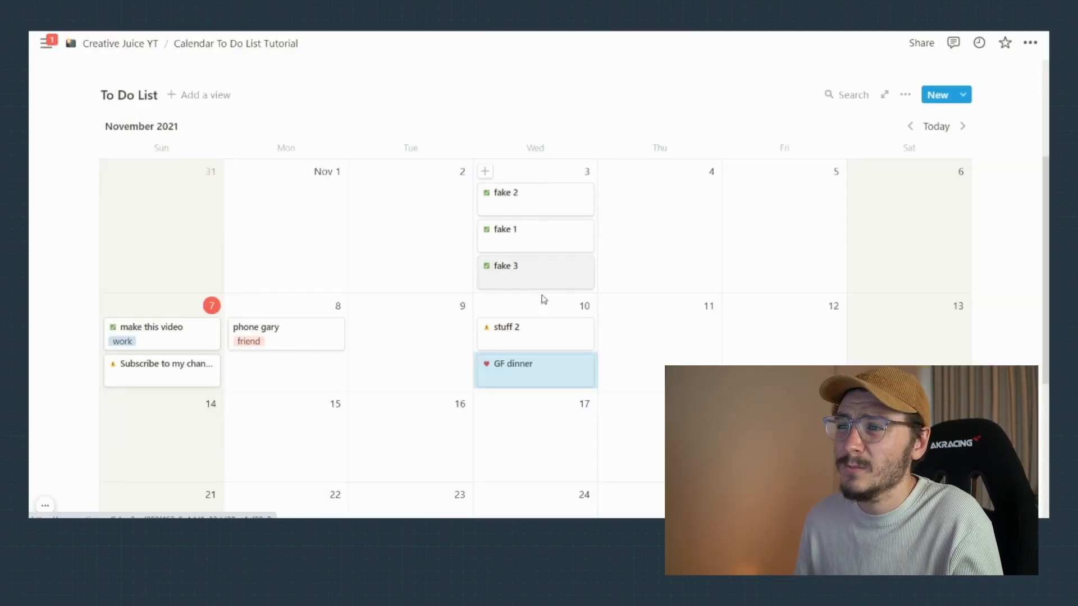
# - Hide the "type of thing" property from the calendar's task cards
pyautogui.click(906, 96)
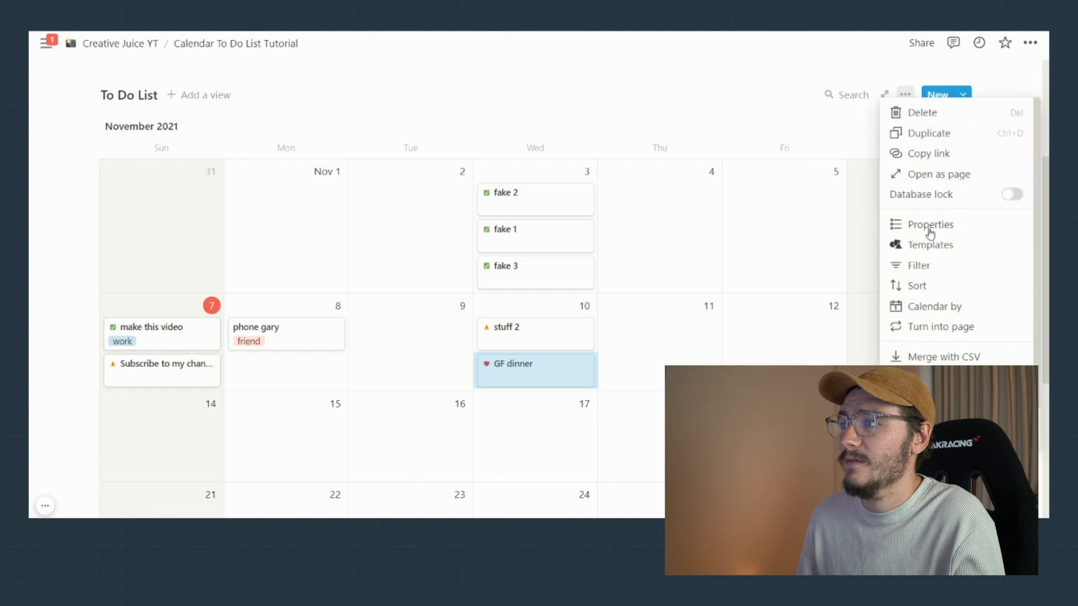
pyautogui.click(927, 224)
pyautogui.click(915, 196)
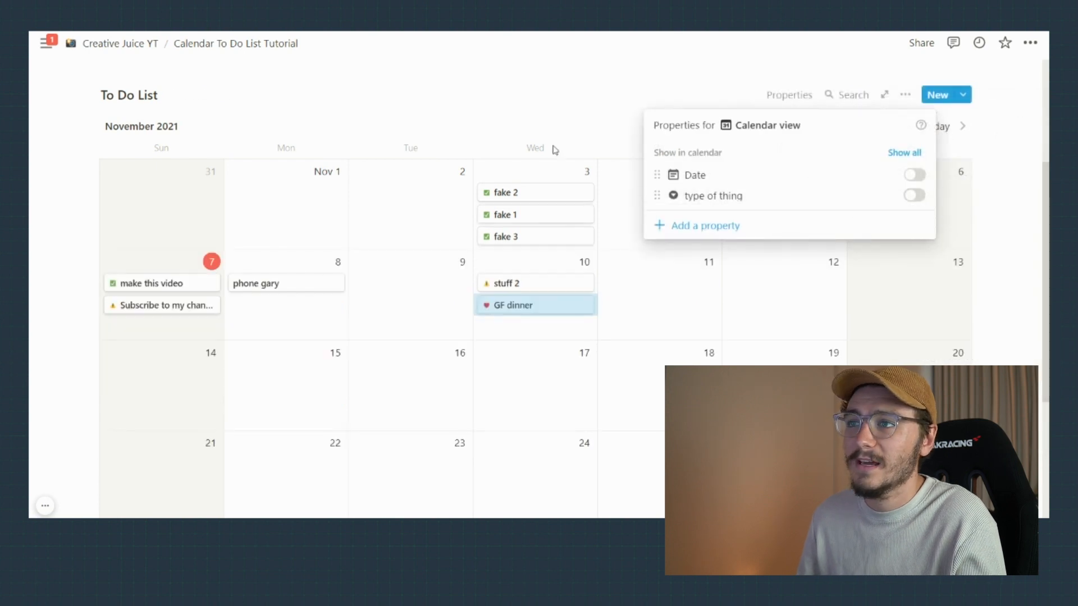
pyautogui.click(511, 112)
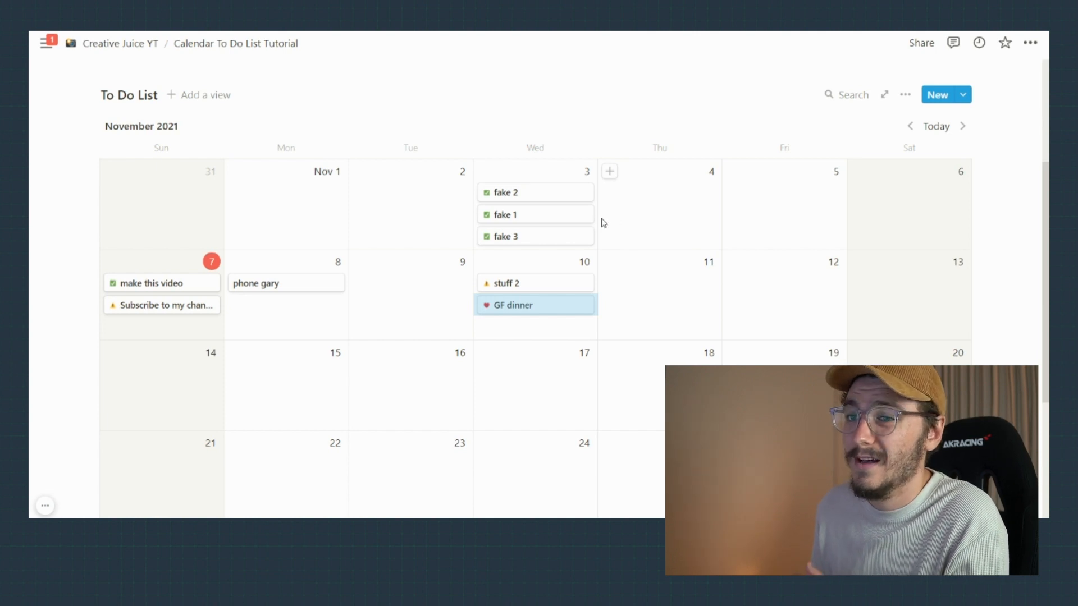
# - Give the phone-call task on November 8 a black telephone receiver emoji as its icon
pyautogui.click(233, 281)
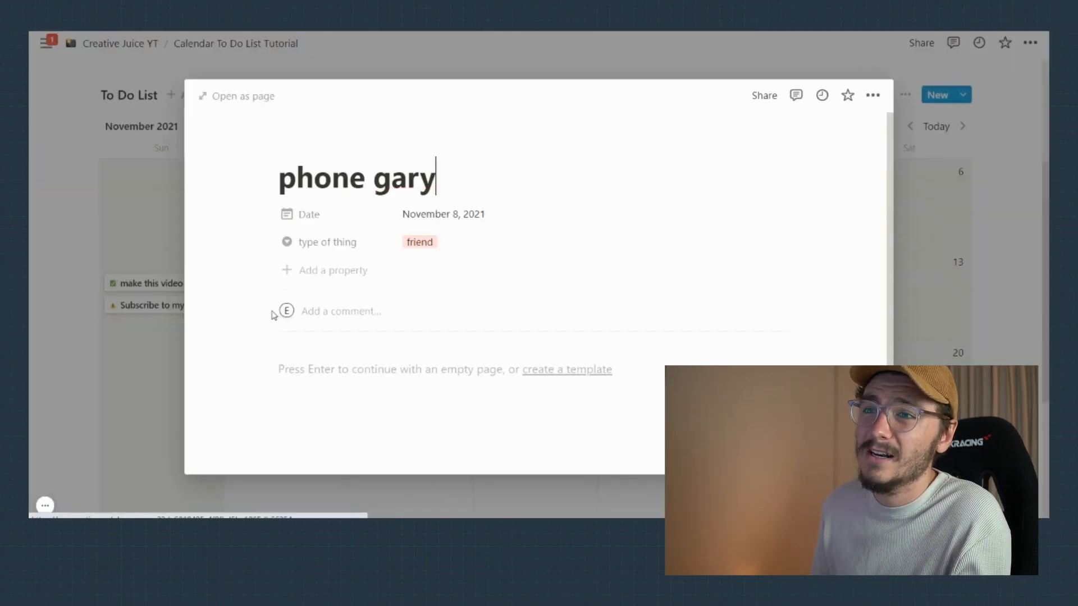
pyautogui.click(319, 154)
pyautogui.click(322, 229)
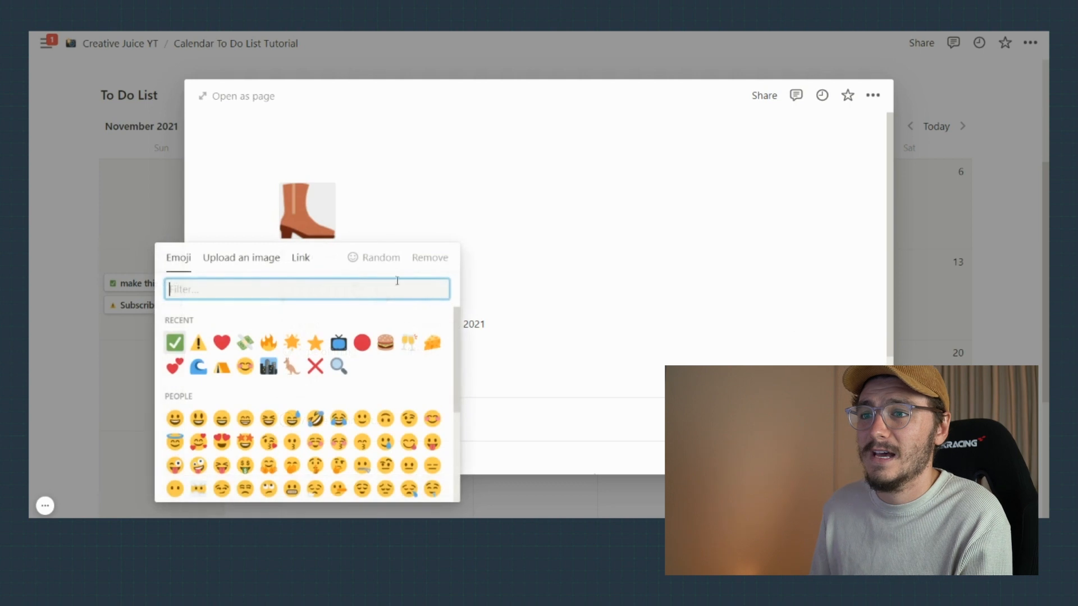
pyautogui.write('phon')
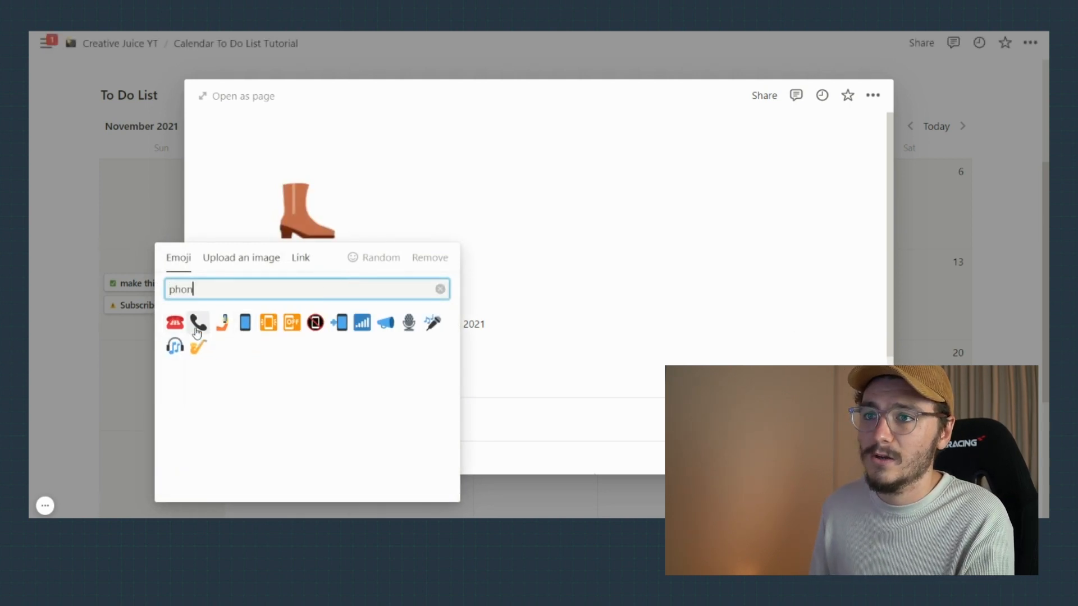
pyautogui.click(196, 331)
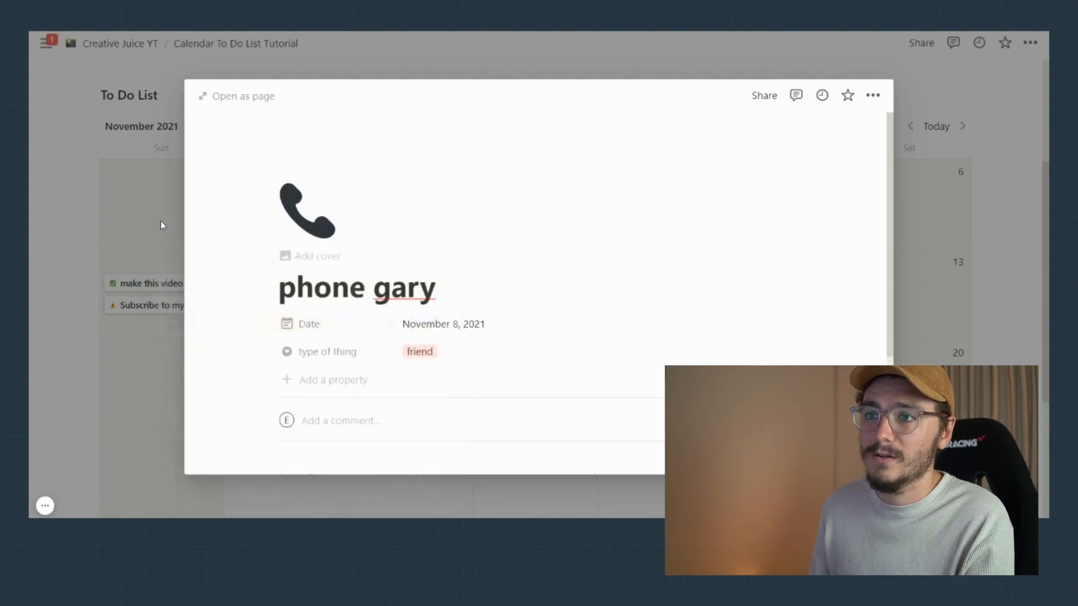
pyautogui.click(160, 221)
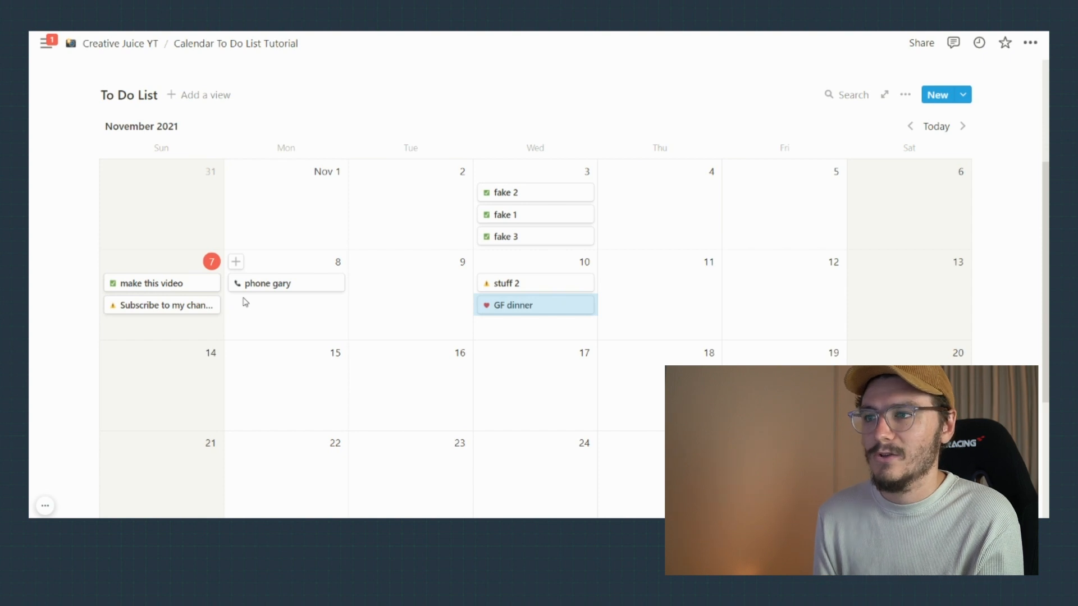
# - Add a task named "clean dishes" on November 8 in the calendar
pyautogui.click(236, 262)
pyautogui.write('clean ')
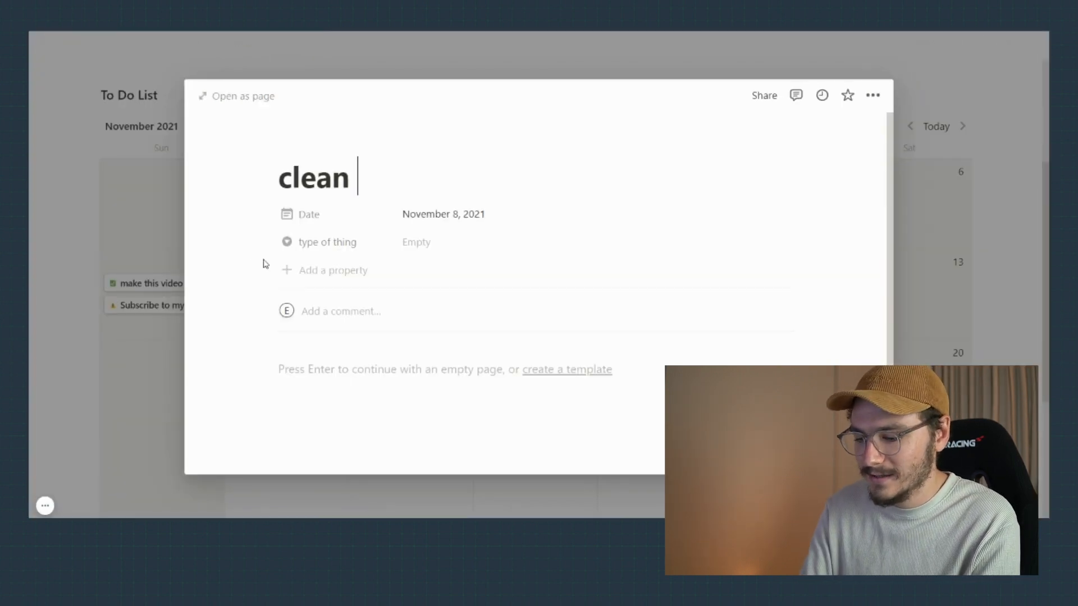
pyautogui.write('dishes')
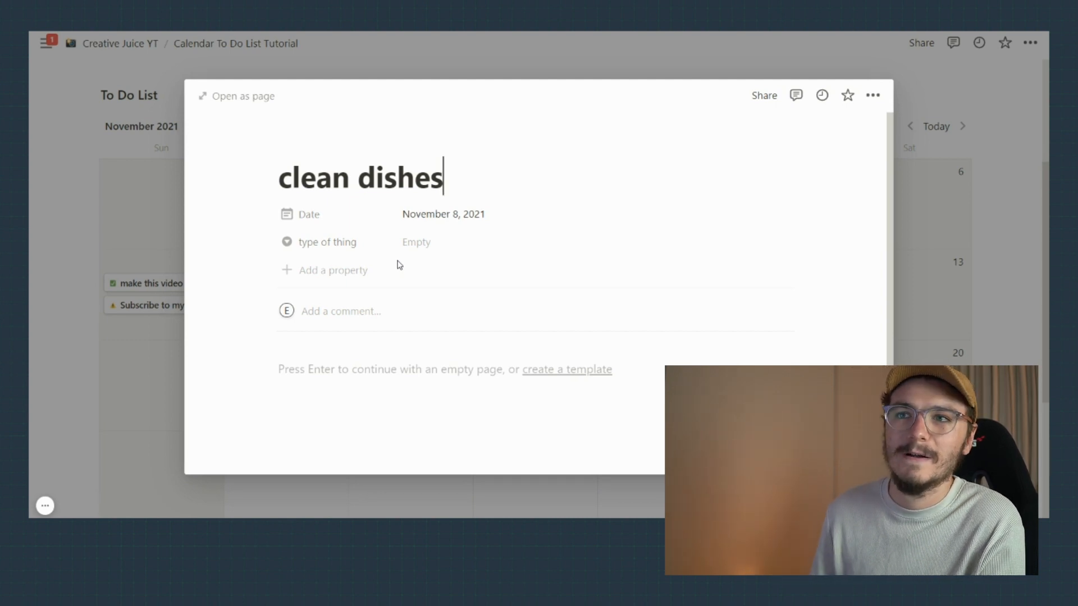
pyautogui.click(166, 200)
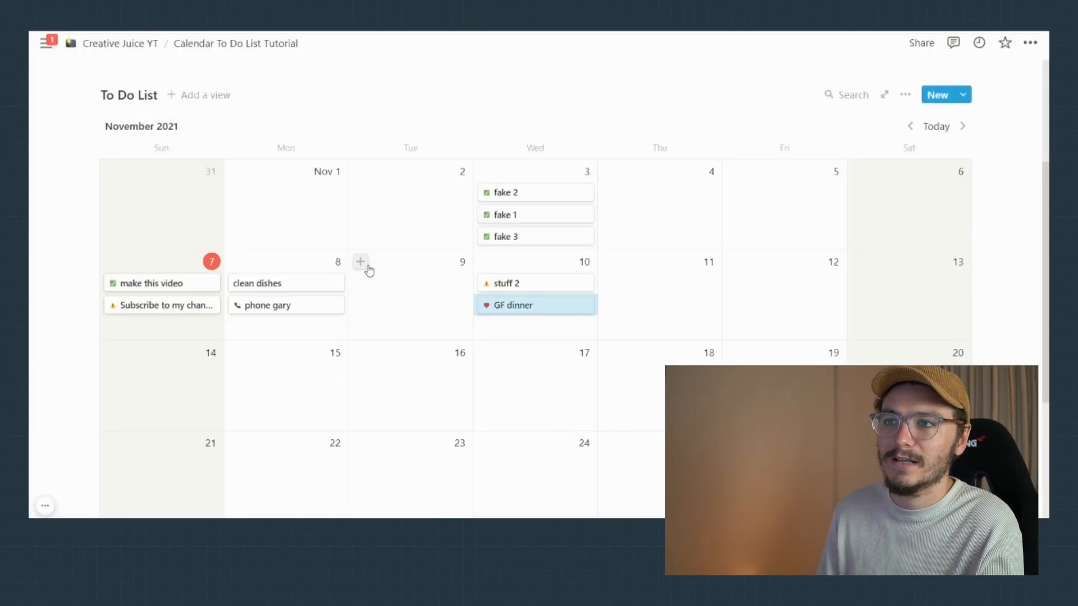
# - View the page of the "Subscribe to my channel" task on November 7, then return to the calendar
pyautogui.click(117, 307)
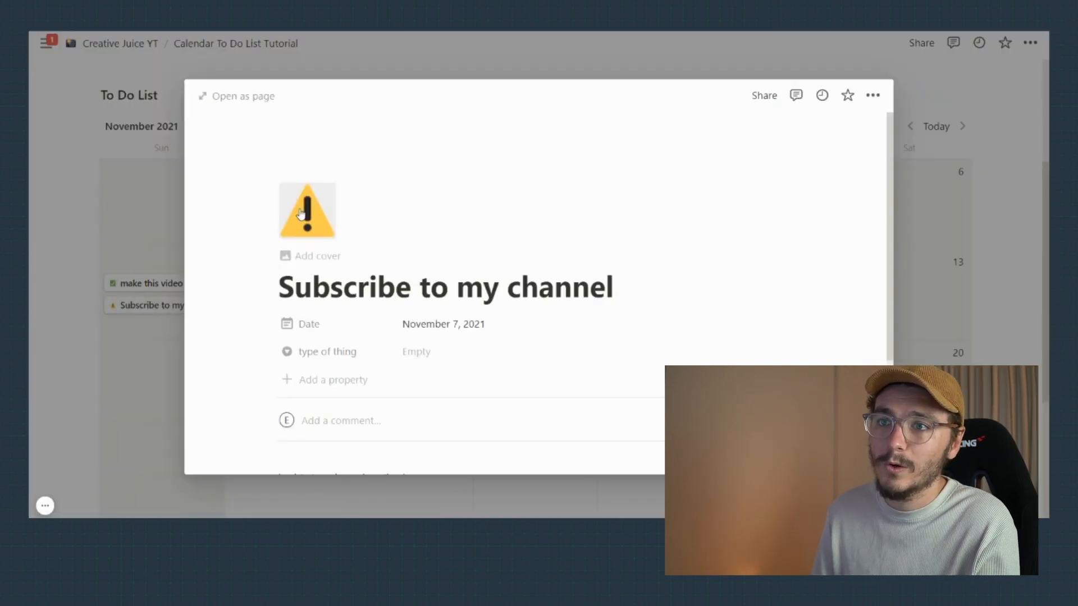
pyautogui.click(136, 205)
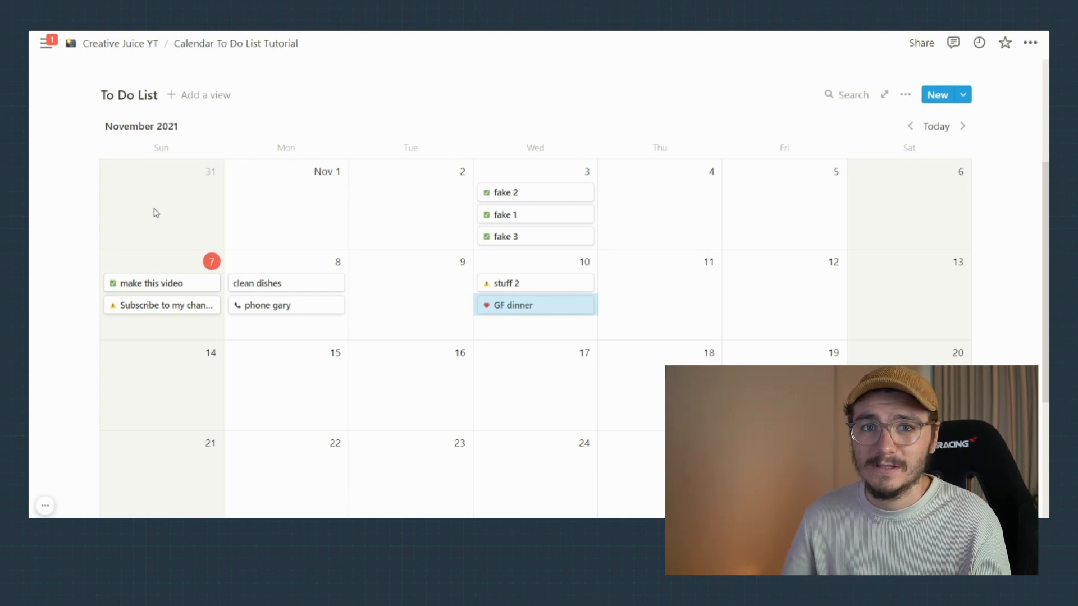
pyautogui.moveTo(272, 289); pyautogui.dragTo(334, 334)
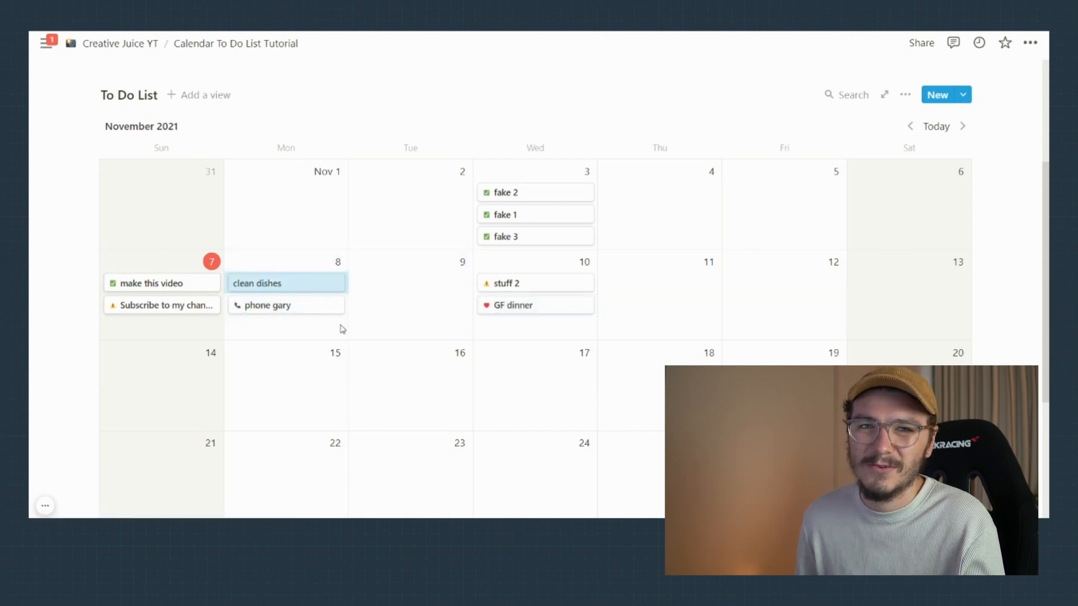
pyautogui.click(251, 122)
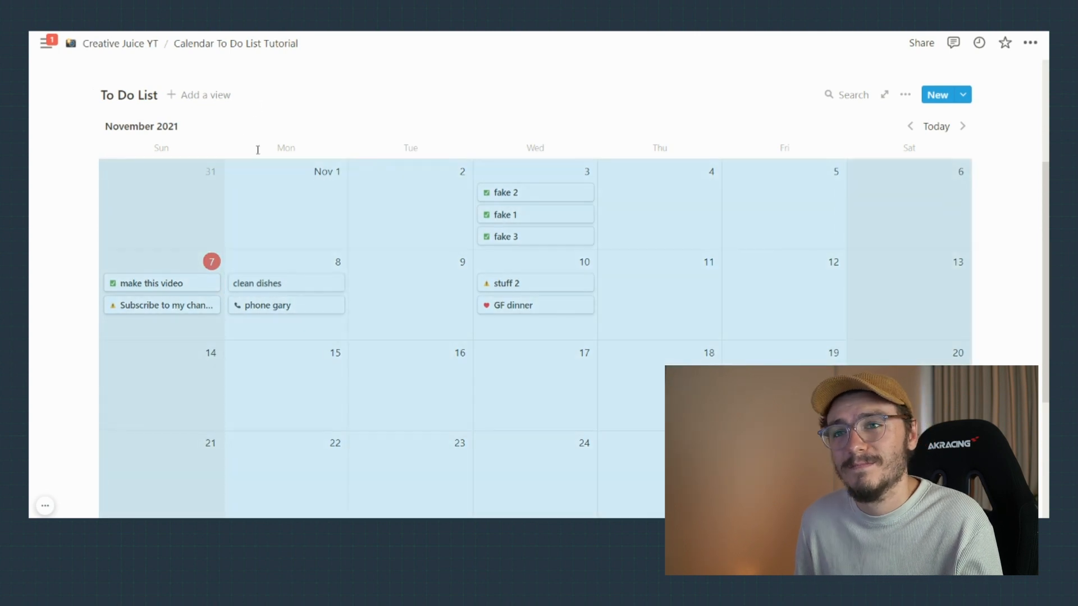
pyautogui.click(251, 128)
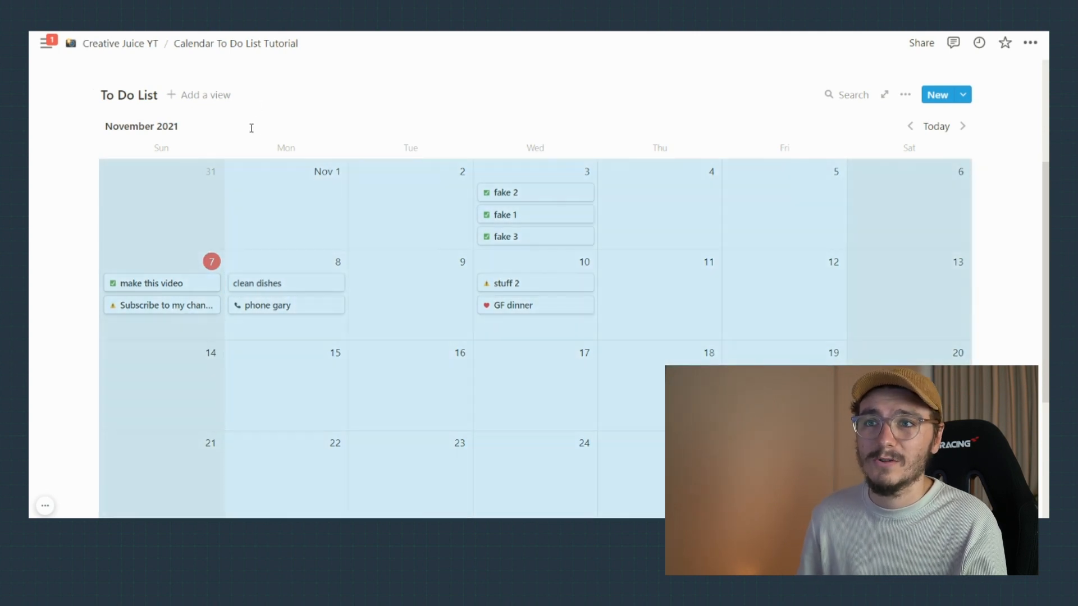
pyautogui.click(455, 292)
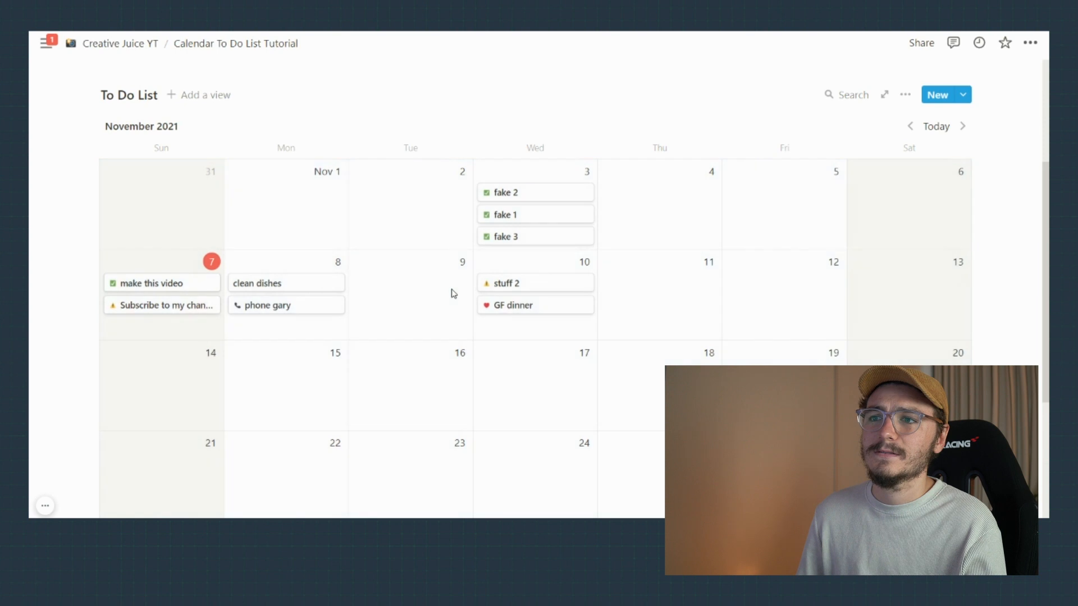